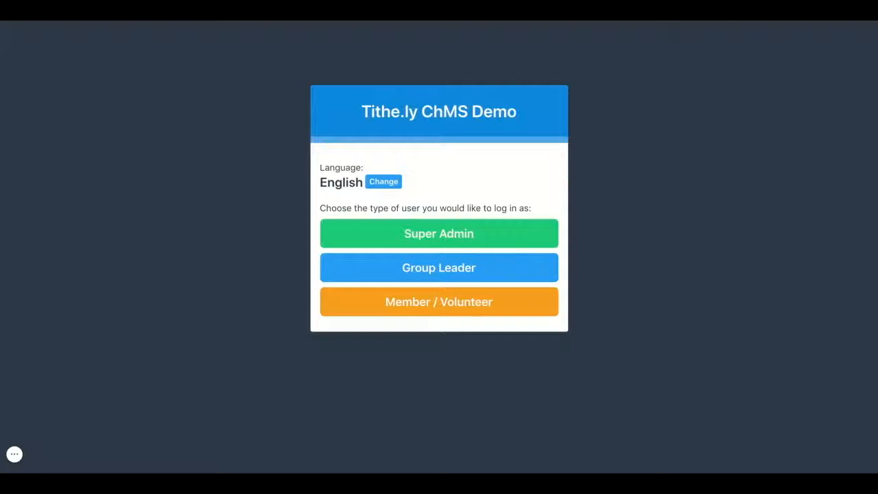
- Log in to the demo as Super Admin and open the Children demographic in the demographics settings
{"action": "left_click", "coordinate": [439, 234]}
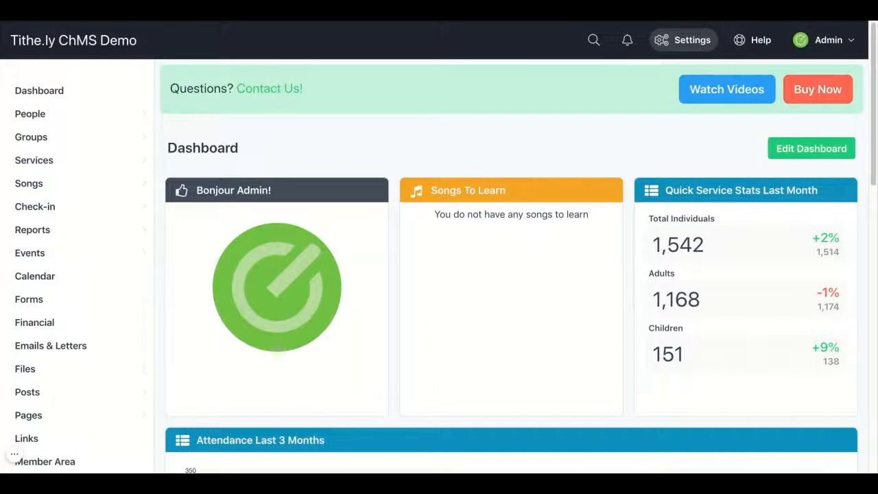
{"action": "left_click", "coordinate": [683, 40]}
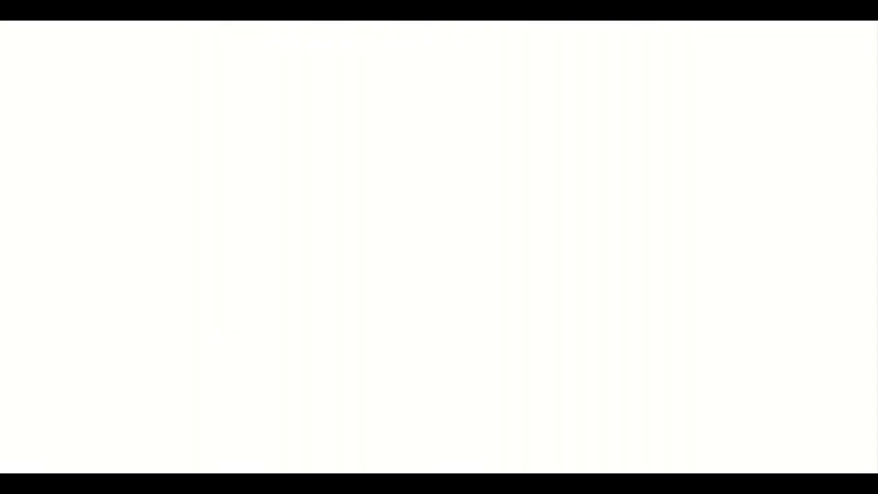
{"action": "scroll", "coordinate": [688, 234], "scroll_direction": "down", "scroll_amount": 5}
{"action": "scroll", "coordinate": [689, 243], "scroll_direction": "down", "scroll_amount": 5}
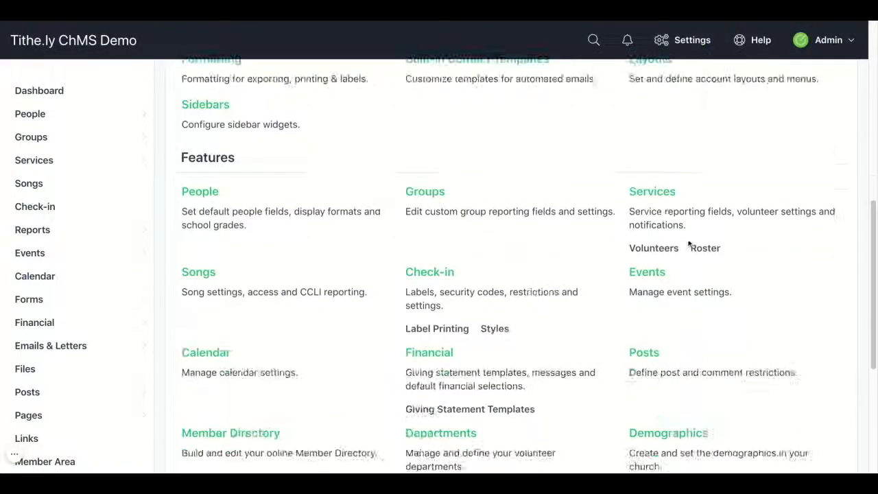
{"action": "left_click", "coordinate": [668, 239]}
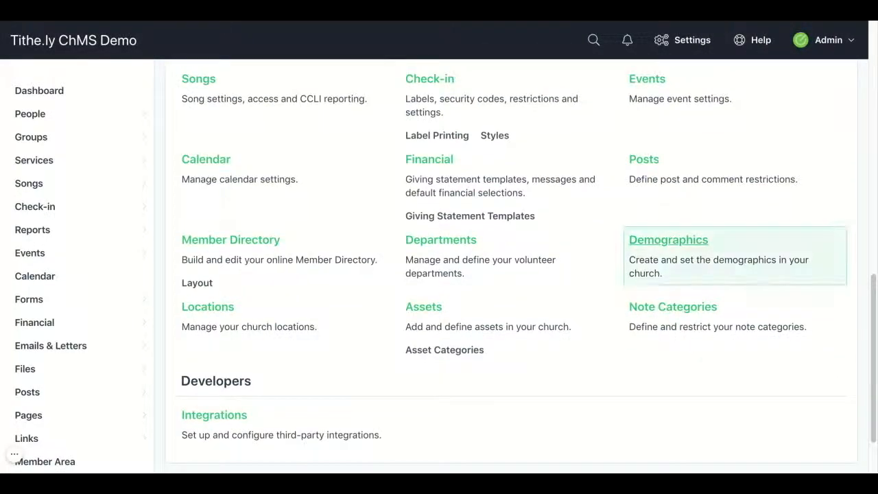
{"action": "scroll", "coordinate": [522, 282], "scroll_direction": "down", "scroll_amount": 2}
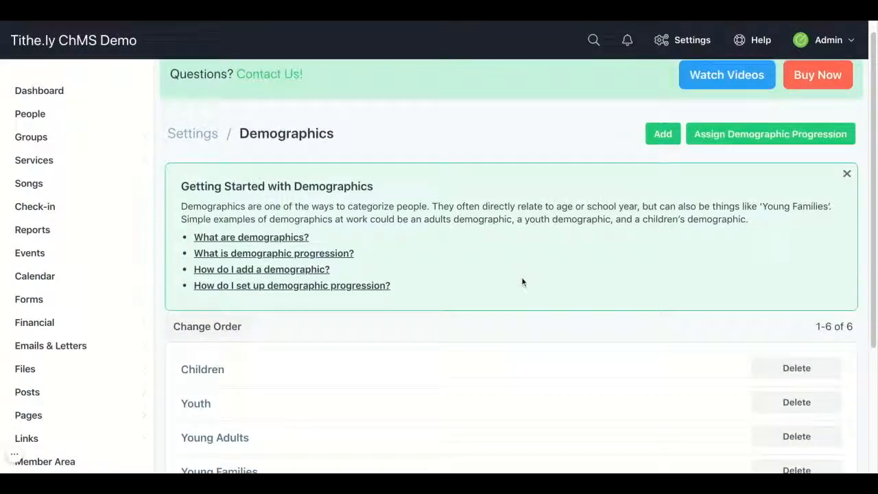
{"action": "scroll", "coordinate": [521, 261], "scroll_direction": "down", "scroll_amount": 3}
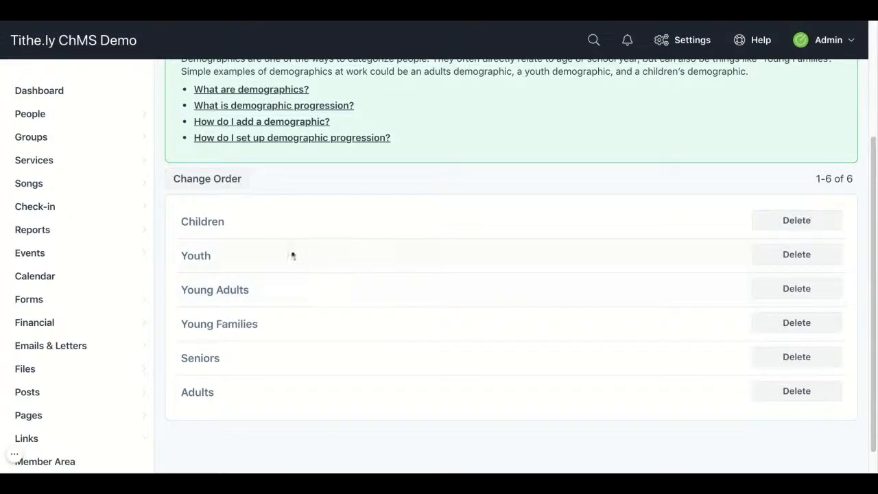
{"action": "left_click", "coordinate": [202, 221]}
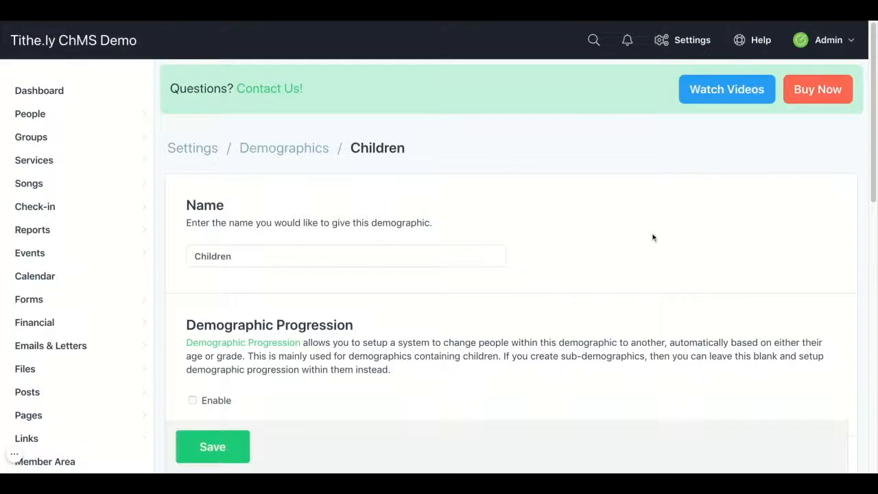
- Switch demographic progression off and back on for the Toddlers - Pre-school sub-demographic
{"action": "scroll", "coordinate": [653, 237], "scroll_direction": "down", "scroll_amount": 2}
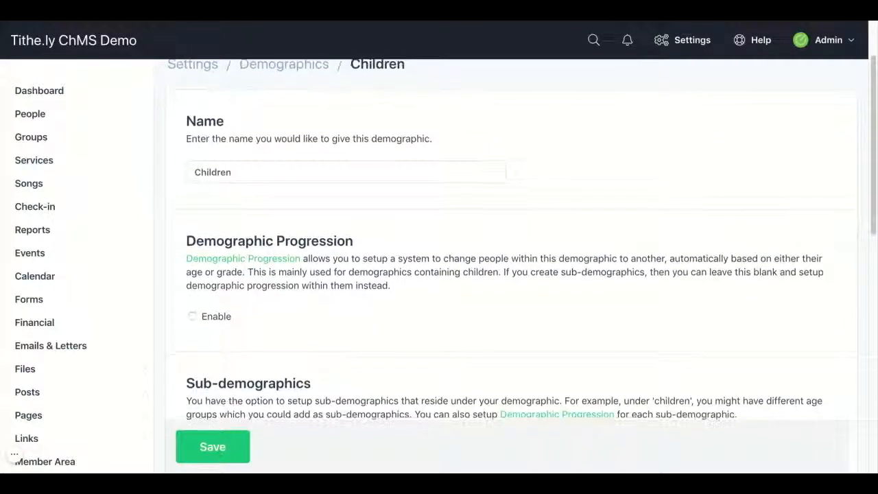
{"action": "scroll", "coordinate": [514, 268], "scroll_direction": "down", "scroll_amount": 3}
{"action": "scroll", "coordinate": [514, 268], "scroll_direction": "down", "scroll_amount": 3}
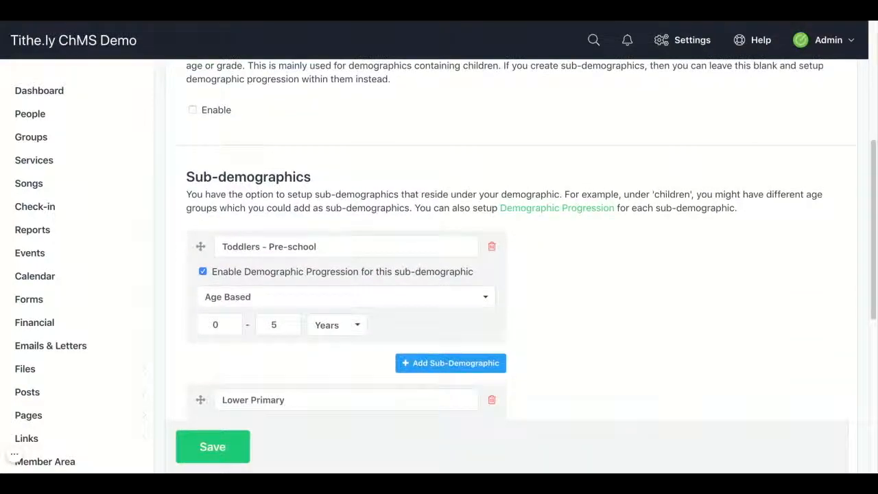
{"action": "scroll", "coordinate": [514, 267], "scroll_direction": "down", "scroll_amount": 2}
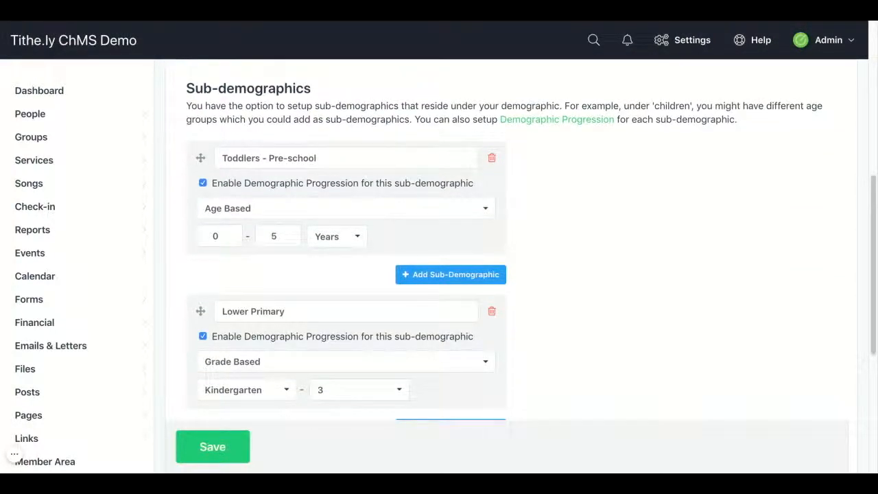
{"action": "left_click", "coordinate": [227, 158]}
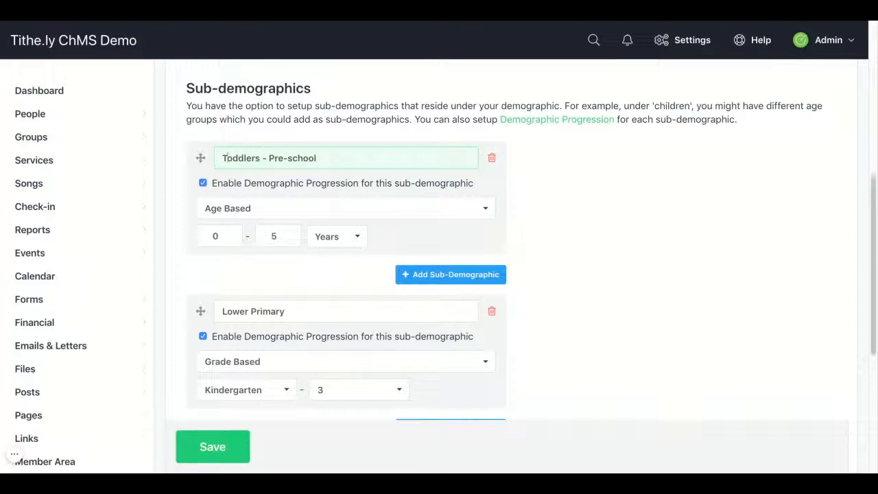
{"action": "left_click", "coordinate": [202, 184]}
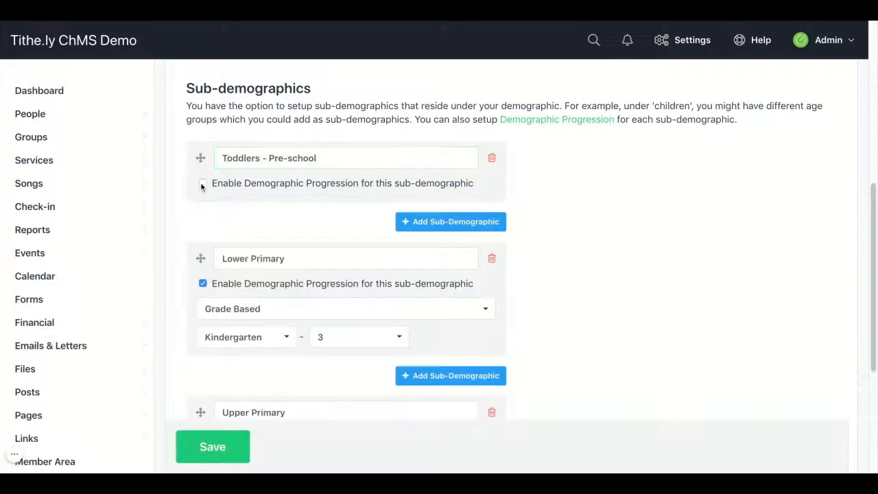
{"action": "left_click", "coordinate": [203, 184]}
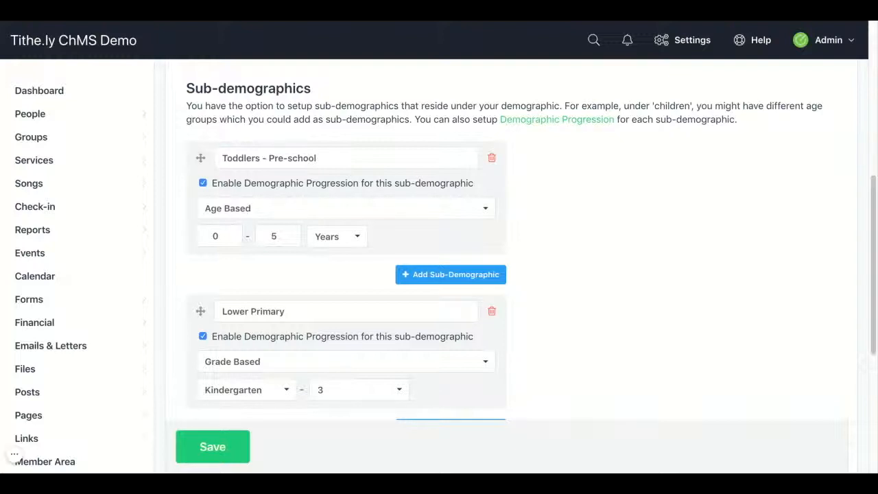
- Check the Lower Primary and Upper Primary sub-demographics and save the Children demographic
{"action": "scroll", "coordinate": [239, 165], "scroll_direction": "down", "scroll_amount": 4}
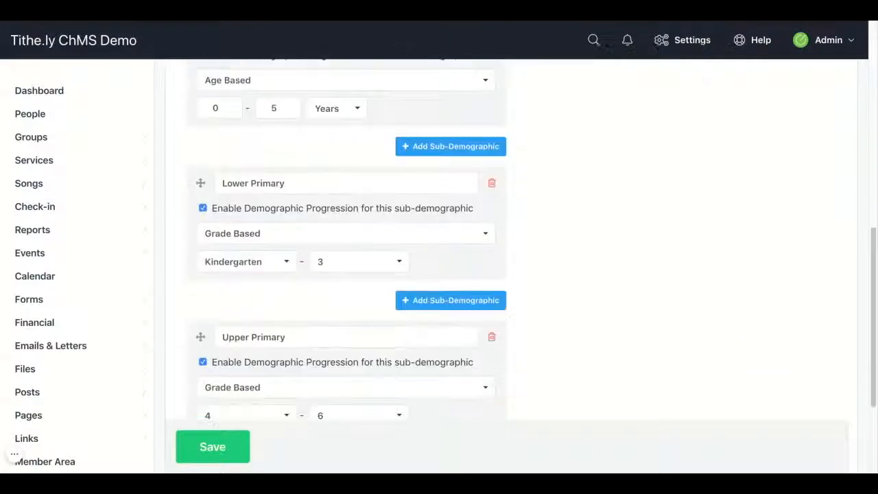
{"action": "left_click", "coordinate": [240, 163]}
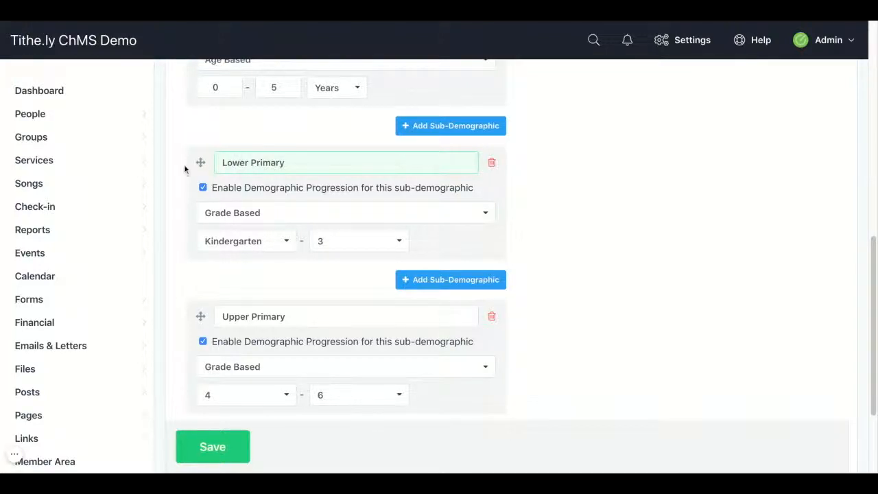
{"action": "left_click", "coordinate": [195, 436]}
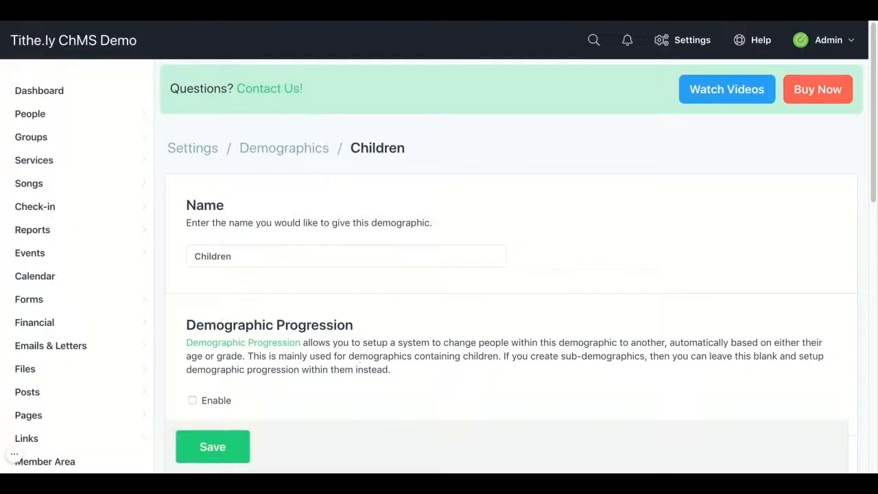
- Start a new check-in room and name it "Toddler Room- A"
{"action": "mouse_move", "coordinate": [153, 213]}
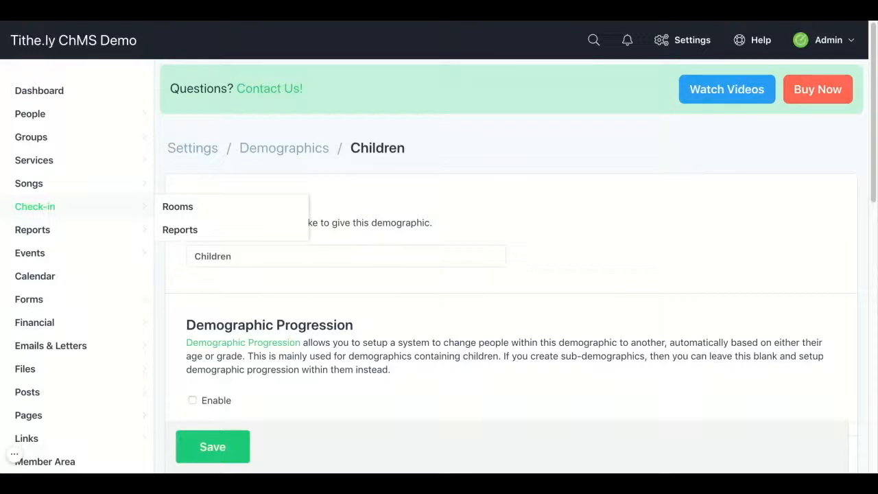
{"action": "left_click", "coordinate": [172, 207]}
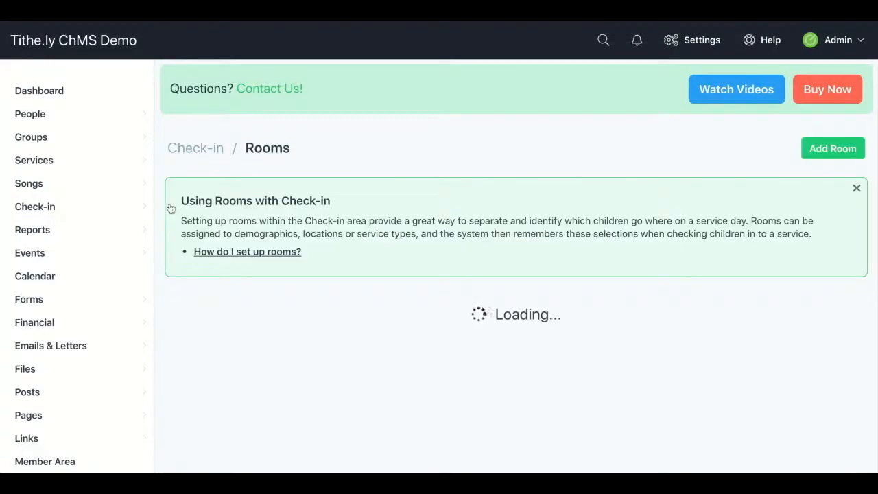
{"action": "left_click", "coordinate": [830, 148]}
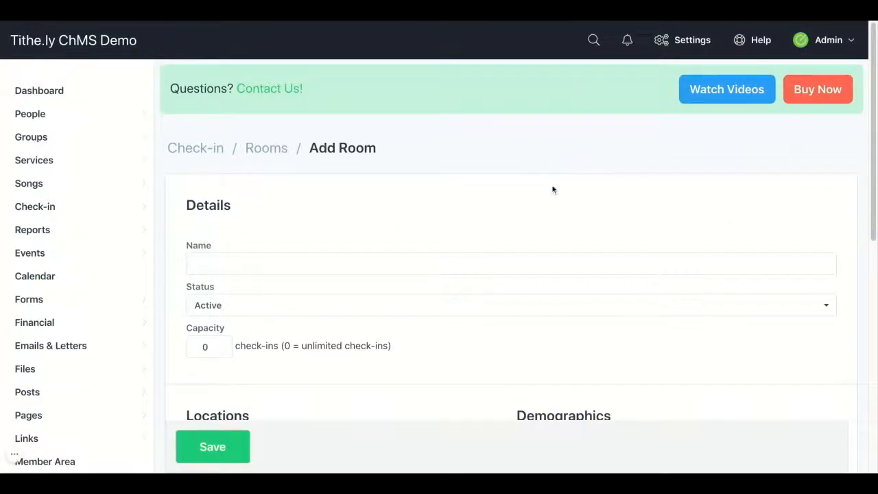
{"action": "scroll", "coordinate": [553, 188], "scroll_direction": "down", "scroll_amount": 1}
{"action": "left_click", "coordinate": [531, 214]}
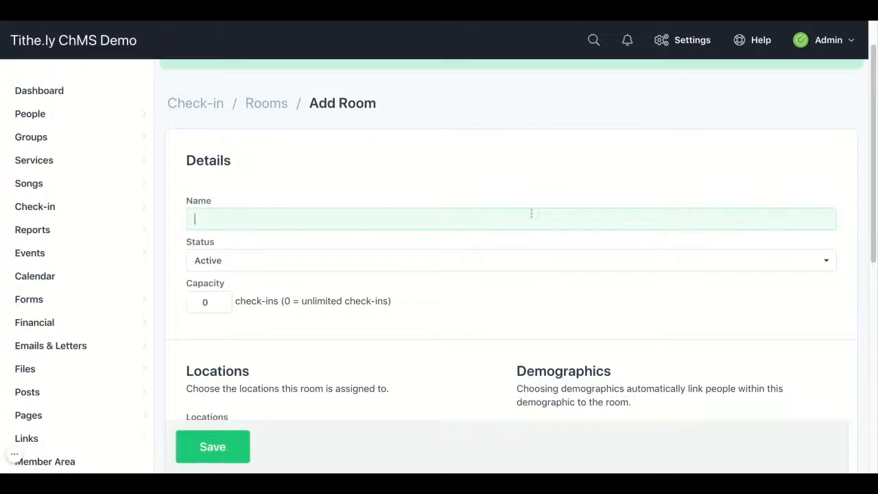
{"action": "type", "text": "Toddler Ro"}
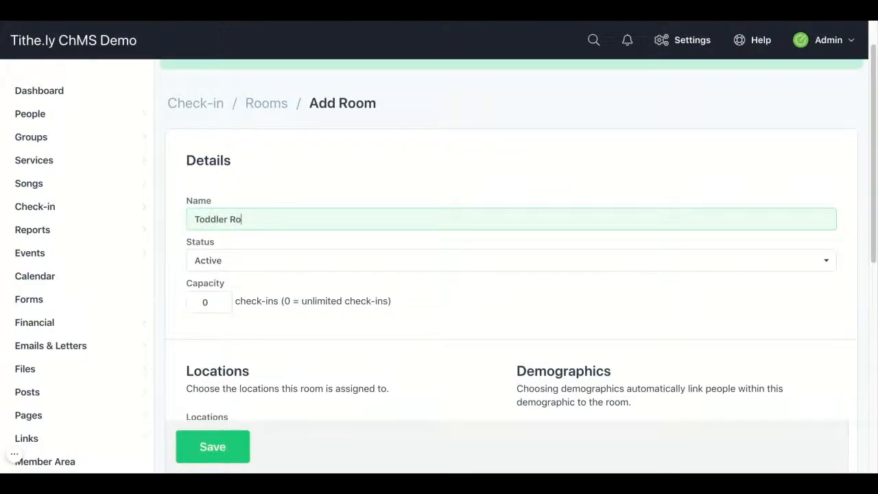
{"action": "type", "text": "om- A"}
- Set the new room's capacity to 10 check-ins
{"action": "left_click", "coordinate": [204, 302]}
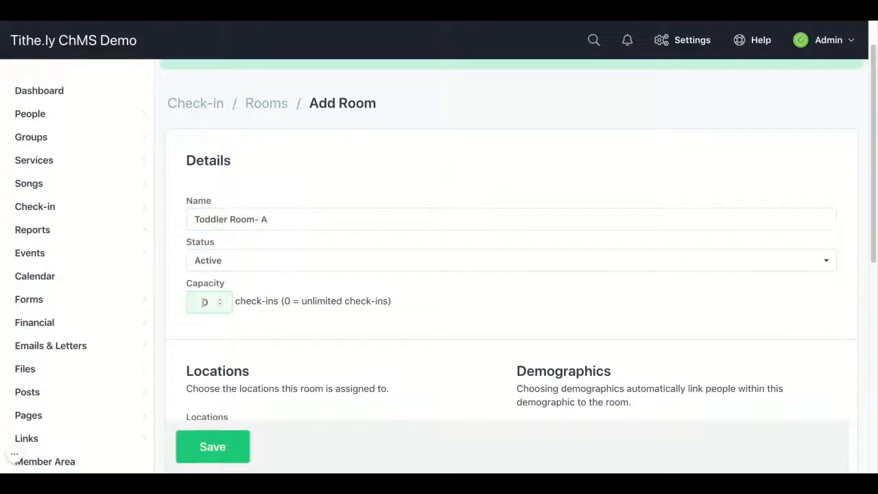
{"action": "type", "text": "1"}
{"action": "left_click", "coordinate": [261, 321]}
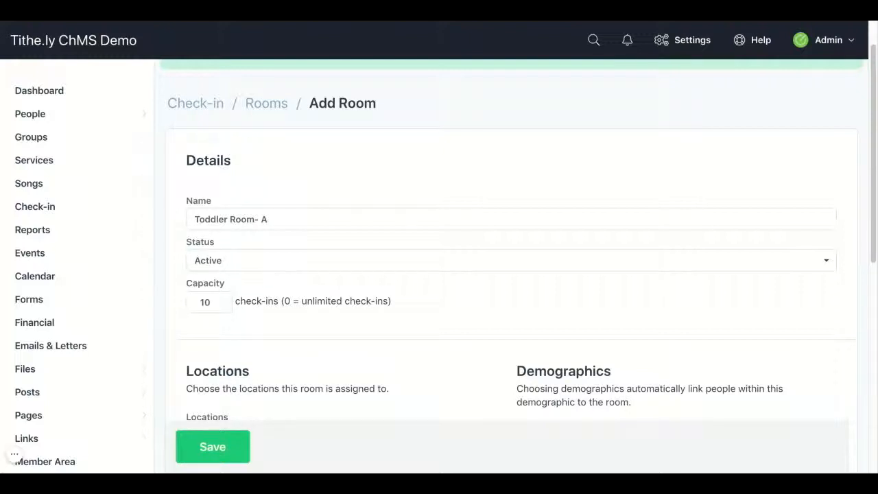
- Assign the room to both the Central Campus and North Campus locations
{"action": "scroll", "coordinate": [511, 240], "scroll_direction": "down", "scroll_amount": 5}
{"action": "scroll", "coordinate": [511, 240], "scroll_direction": "down", "scroll_amount": 3}
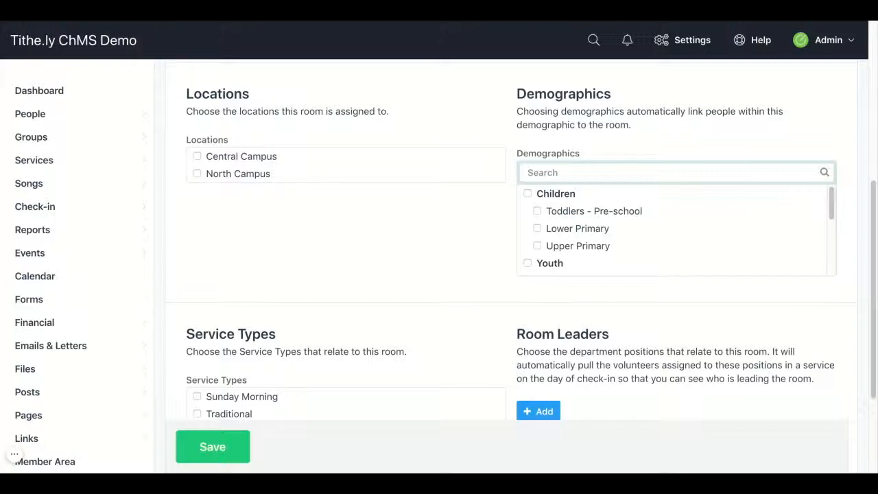
{"action": "left_click", "coordinate": [197, 157]}
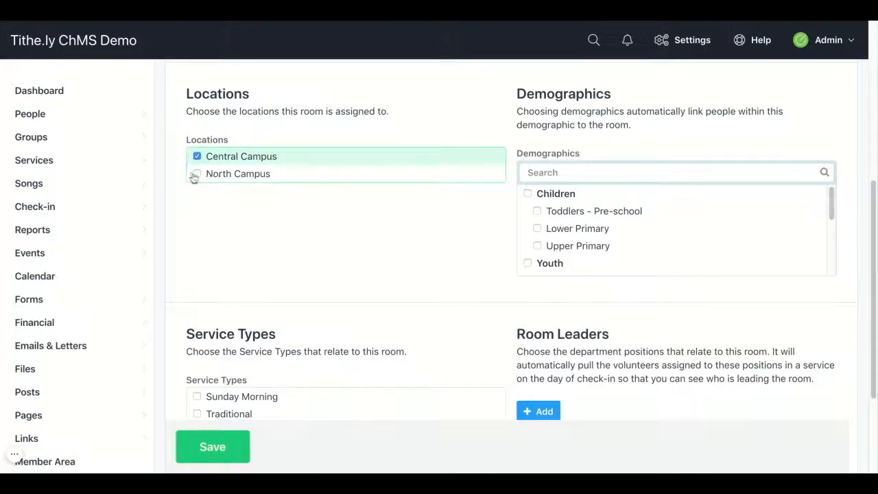
{"action": "left_click", "coordinate": [197, 174]}
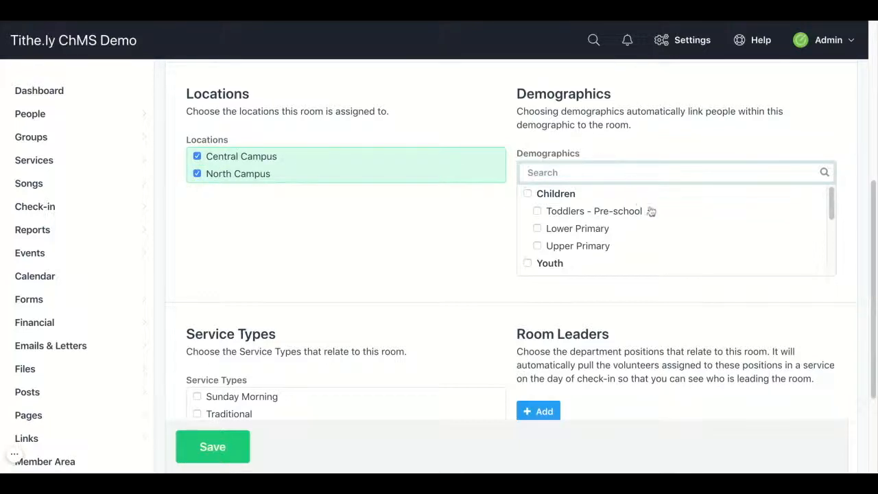
- Link the room to the Toddlers - Pre-school sub-demographic under Children
{"action": "scroll", "coordinate": [651, 210], "scroll_direction": "down", "scroll_amount": 3}
{"action": "scroll", "coordinate": [651, 212], "scroll_direction": "down", "scroll_amount": 3}
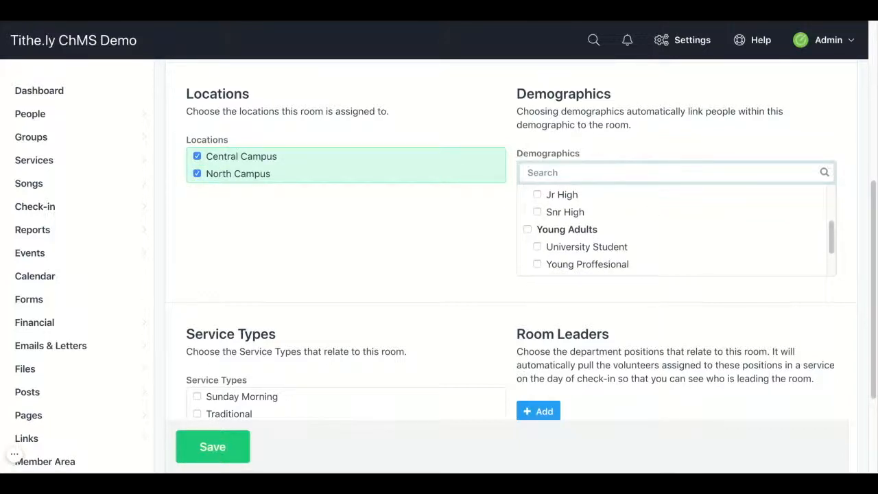
{"action": "scroll", "coordinate": [538, 213], "scroll_direction": "up", "scroll_amount": 6}
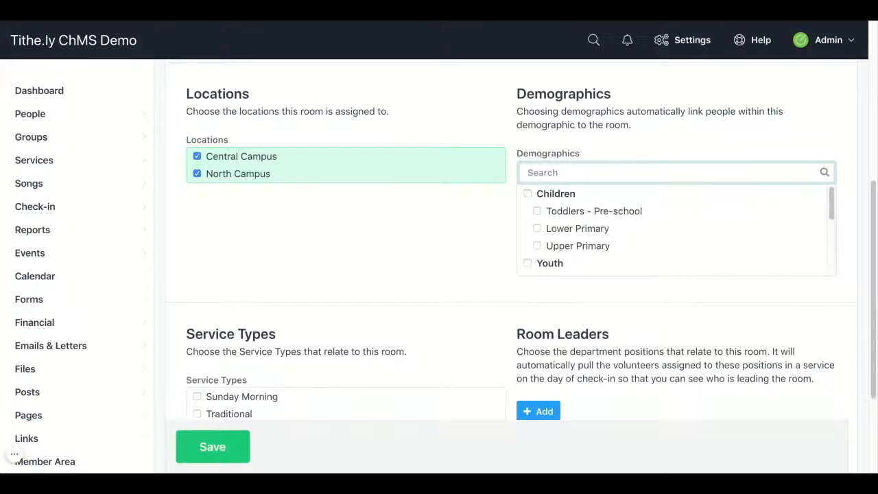
{"action": "left_click", "coordinate": [538, 212]}
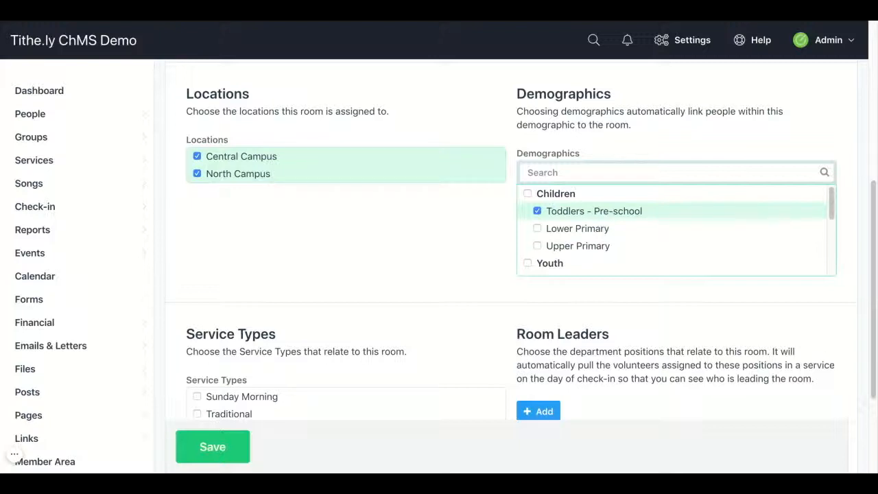
- Try selecting Children, Lower Primary and Upper Primary as additional room demographics, and clear these extra selections again
{"action": "left_click", "coordinate": [527, 194]}
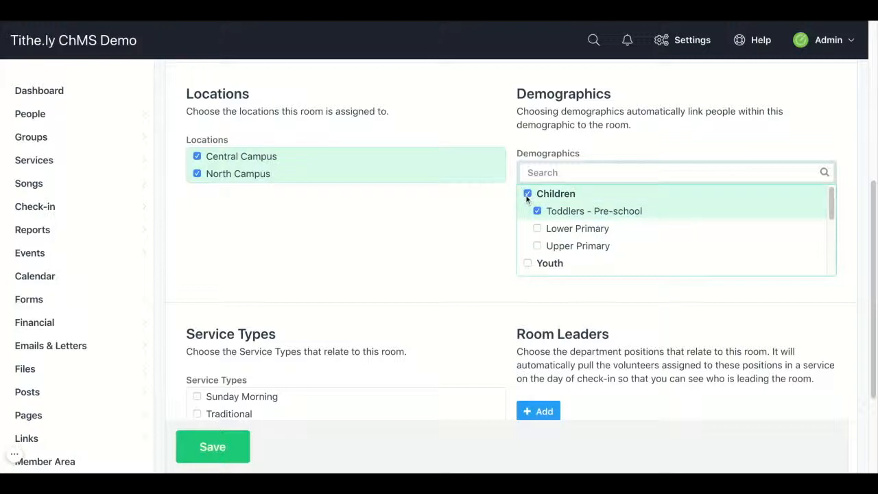
{"action": "left_click", "coordinate": [537, 228]}
{"action": "left_click", "coordinate": [537, 246]}
{"action": "left_click", "coordinate": [537, 246]}
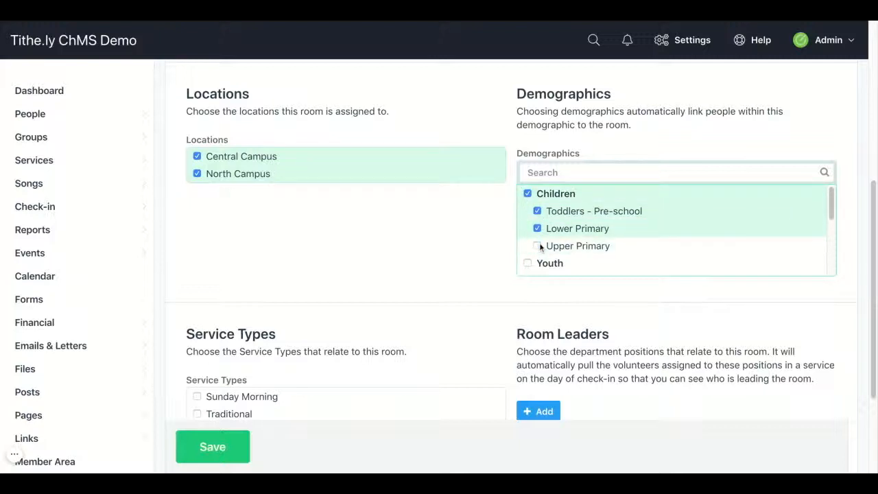
{"action": "left_click", "coordinate": [537, 228]}
{"action": "left_click", "coordinate": [527, 194]}
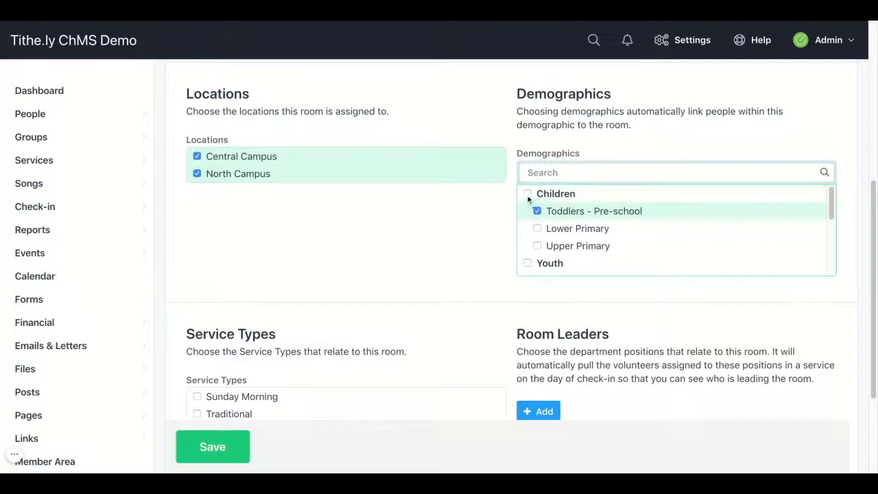
- Relate the room to the Sunday Morning service type
{"action": "scroll", "coordinate": [327, 254], "scroll_direction": "down", "scroll_amount": 3}
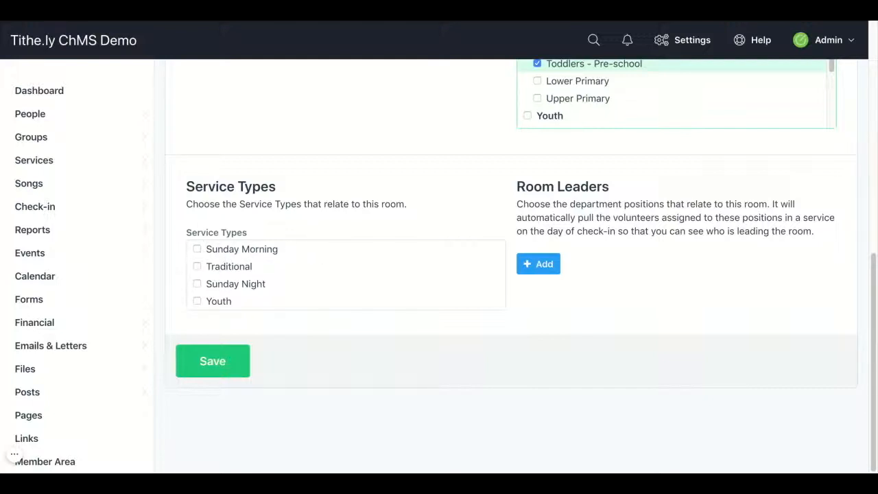
{"action": "left_click", "coordinate": [197, 249]}
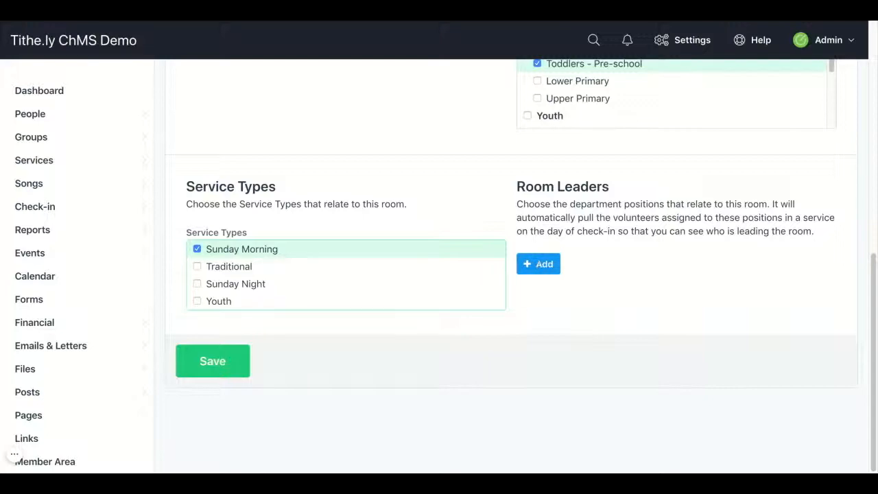
- Add the Leader position of Children's Ministry / Toddlers - Pre-school as the room leader and save the room
{"action": "left_click", "coordinate": [538, 263]}
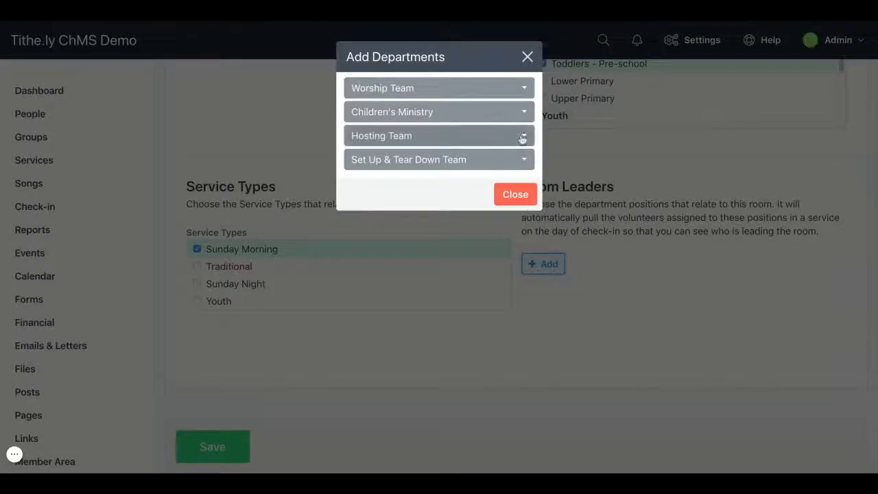
{"action": "left_click", "coordinate": [498, 115]}
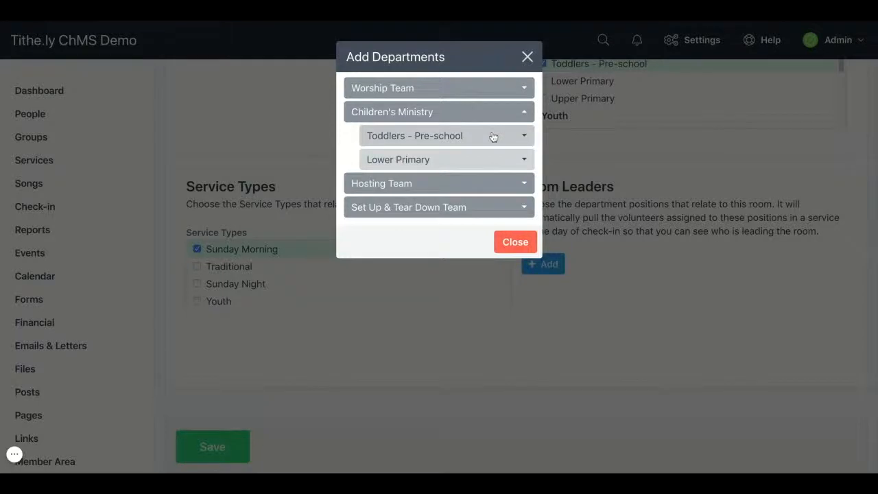
{"action": "left_click", "coordinate": [493, 136]}
{"action": "left_click", "coordinate": [483, 162]}
{"action": "left_click", "coordinate": [508, 292]}
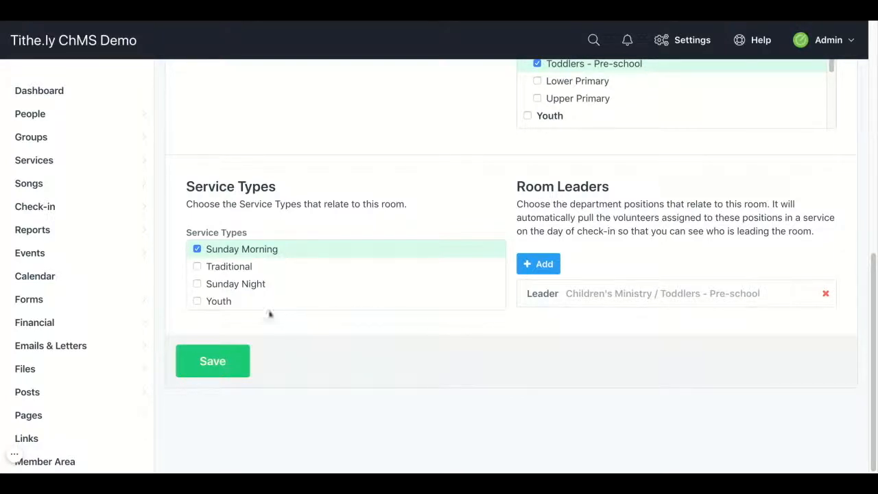
{"action": "left_click", "coordinate": [209, 364]}
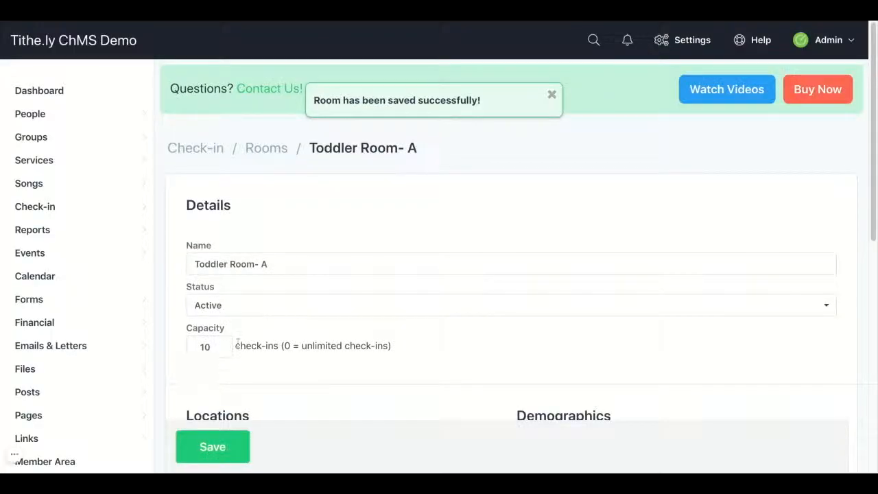
- Reorder the check-in rooms list so that Toddler Room- A sits directly below Babies
{"action": "left_click", "coordinate": [271, 152]}
{"action": "scroll", "coordinate": [272, 284], "scroll_direction": "down", "scroll_amount": 5}
{"action": "scroll", "coordinate": [275, 285], "scroll_direction": "down", "scroll_amount": 3}
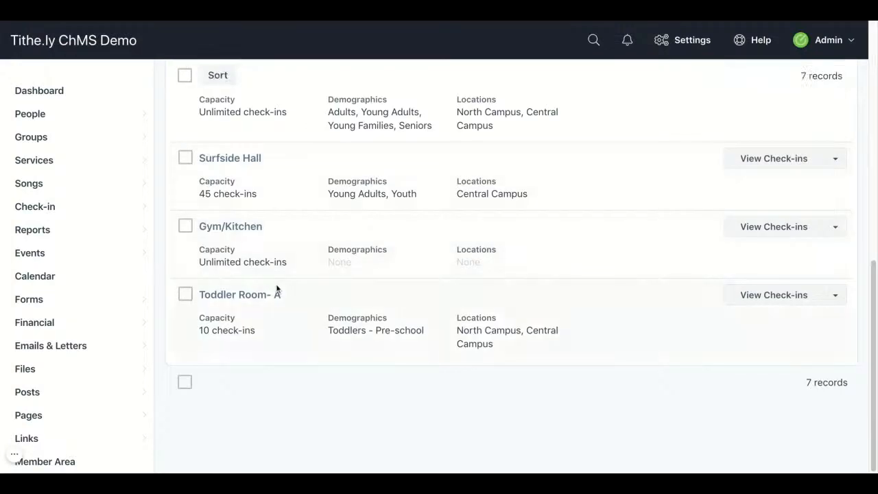
{"action": "scroll", "coordinate": [276, 285], "scroll_direction": "up", "scroll_amount": 3}
{"action": "scroll", "coordinate": [275, 260], "scroll_direction": "up", "scroll_amount": 3}
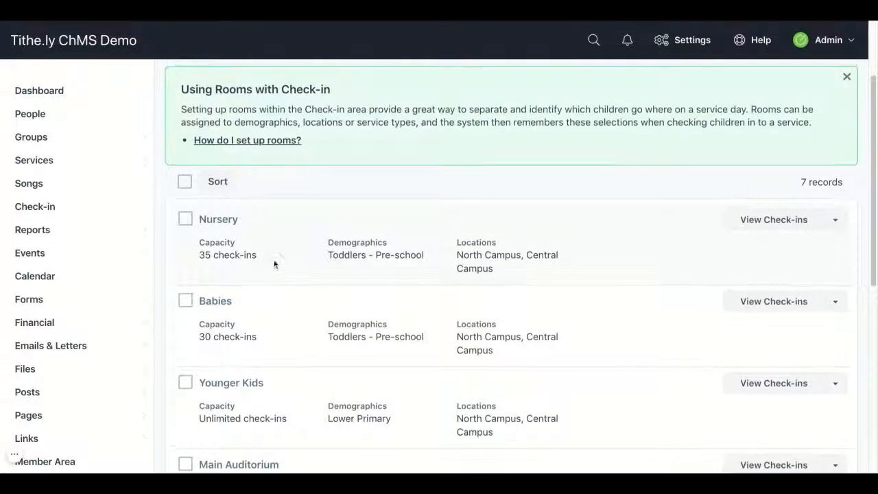
{"action": "left_click", "coordinate": [215, 181]}
{"action": "scroll", "coordinate": [257, 247], "scroll_direction": "down", "scroll_amount": 5}
{"action": "left_click_drag", "start_coordinate": [187, 295], "coordinate": [190, 296]}
{"action": "scroll", "coordinate": [276, 208], "scroll_direction": "up", "scroll_amount": 2}
{"action": "scroll", "coordinate": [275, 208], "scroll_direction": "up", "scroll_amount": 2}
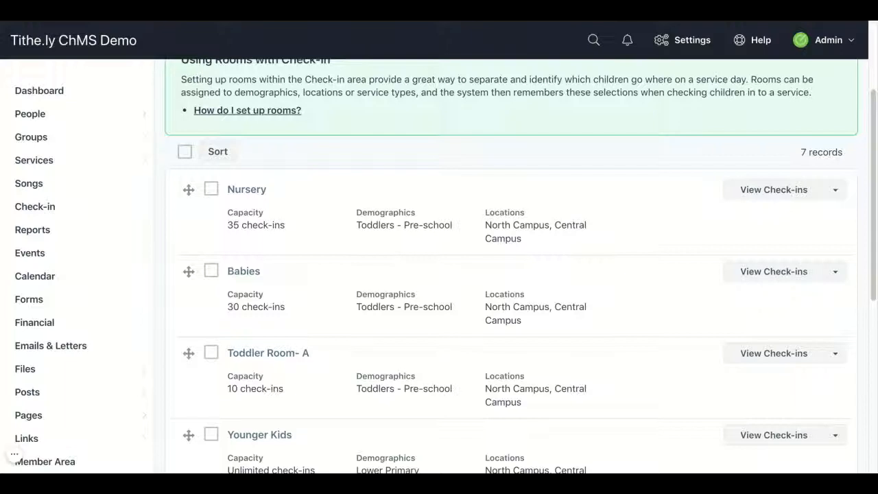
- Open the settings for the Check-in feature
{"action": "left_click", "coordinate": [679, 39]}
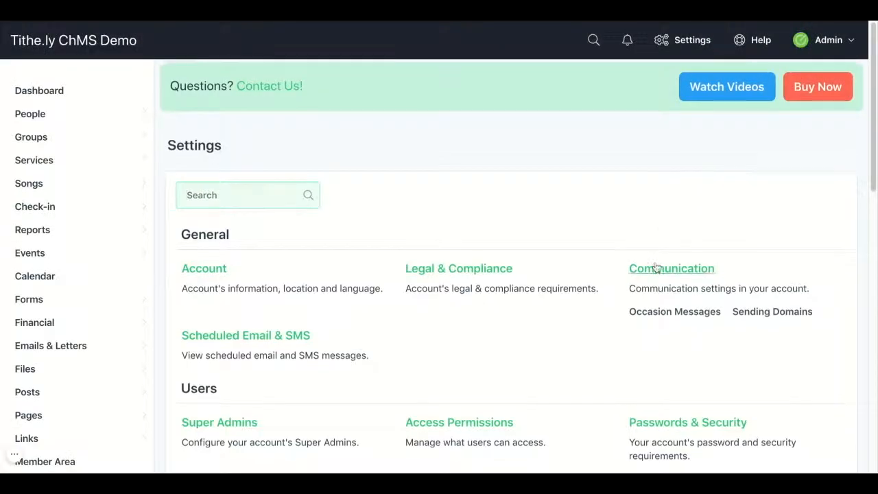
{"action": "scroll", "coordinate": [657, 268], "scroll_direction": "down", "scroll_amount": 4}
{"action": "scroll", "coordinate": [656, 267], "scroll_direction": "down", "scroll_amount": 5}
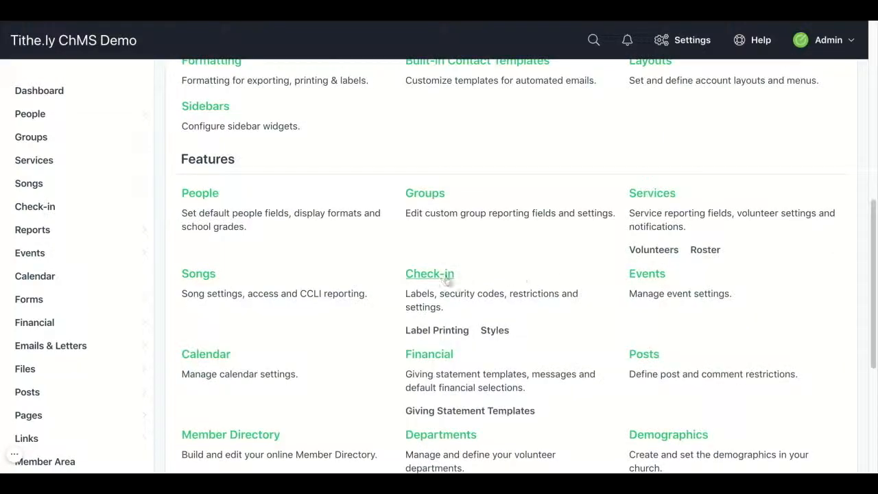
{"action": "left_click", "coordinate": [444, 282]}
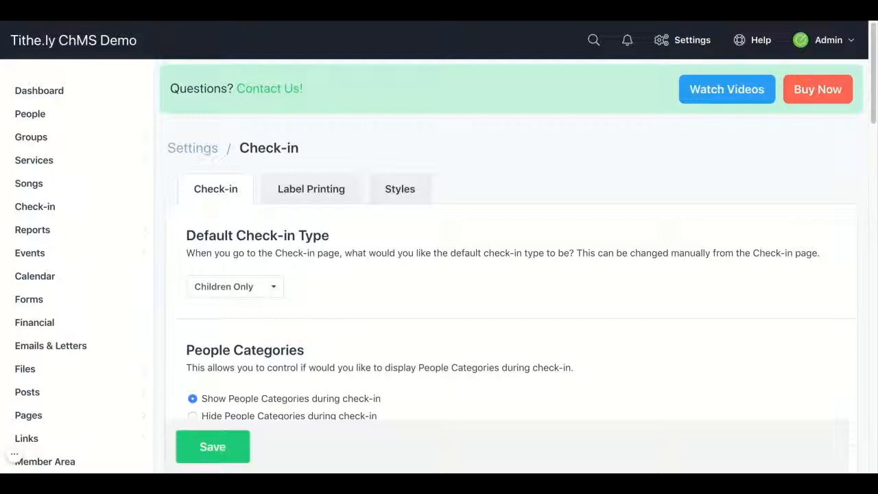
- Examine the default check-in type, the People Categories display and the default SMS text message for parents with its placeholders
{"action": "scroll", "coordinate": [511, 260], "scroll_direction": "down", "scroll_amount": 1}
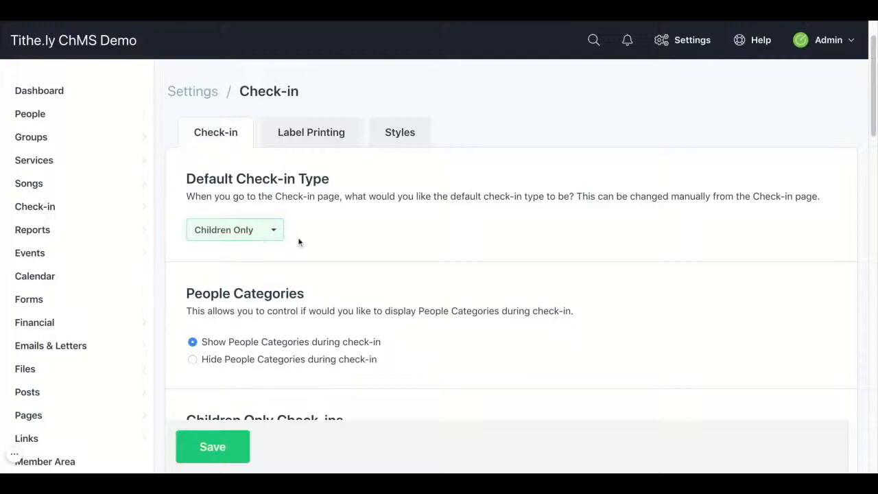
{"action": "scroll", "coordinate": [297, 236], "scroll_direction": "down", "scroll_amount": 2}
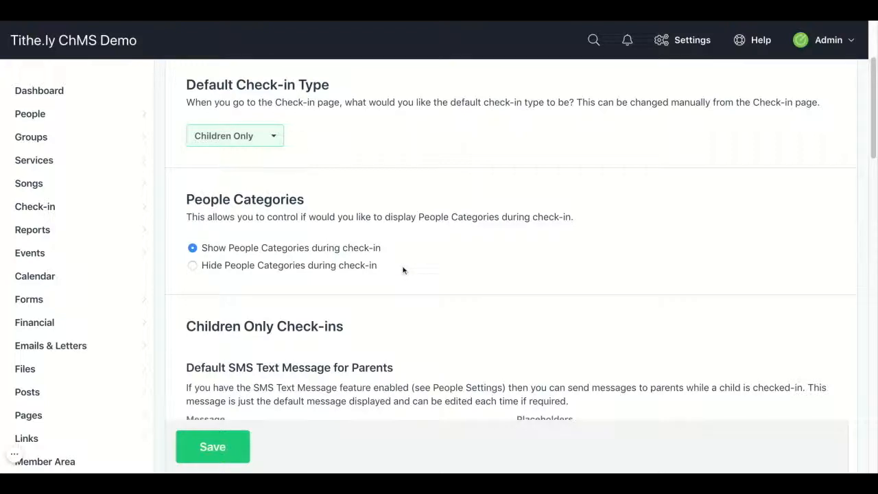
{"action": "scroll", "coordinate": [405, 271], "scroll_direction": "down", "scroll_amount": 1}
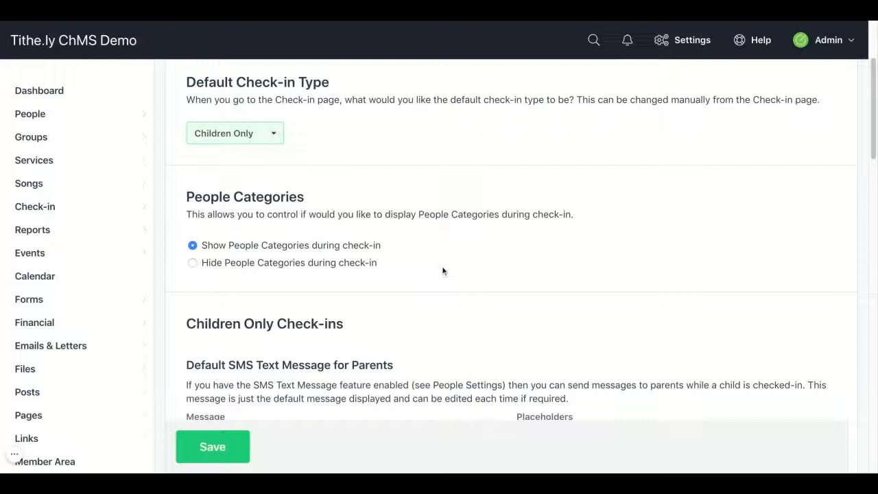
{"action": "scroll", "coordinate": [450, 271], "scroll_direction": "down", "scroll_amount": 1}
{"action": "scroll", "coordinate": [450, 271], "scroll_direction": "down", "scroll_amount": 3}
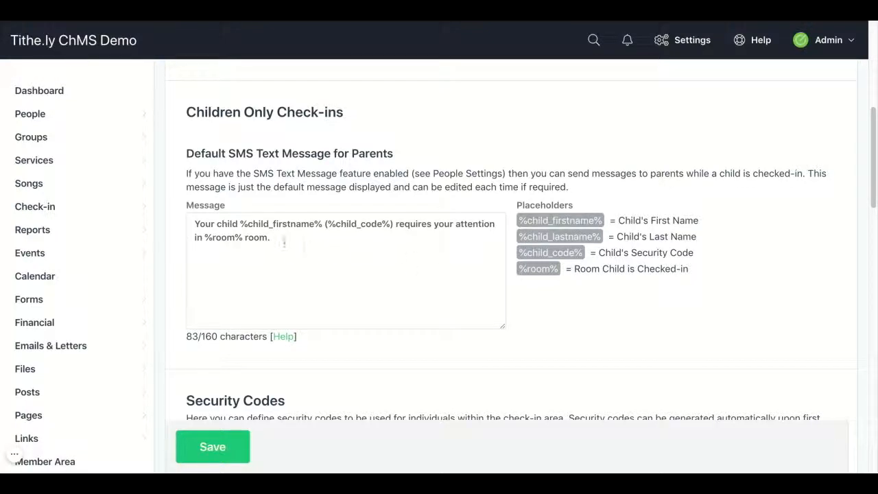
{"action": "left_click", "coordinate": [276, 238]}
{"action": "key", "text": "ctrl+a"}
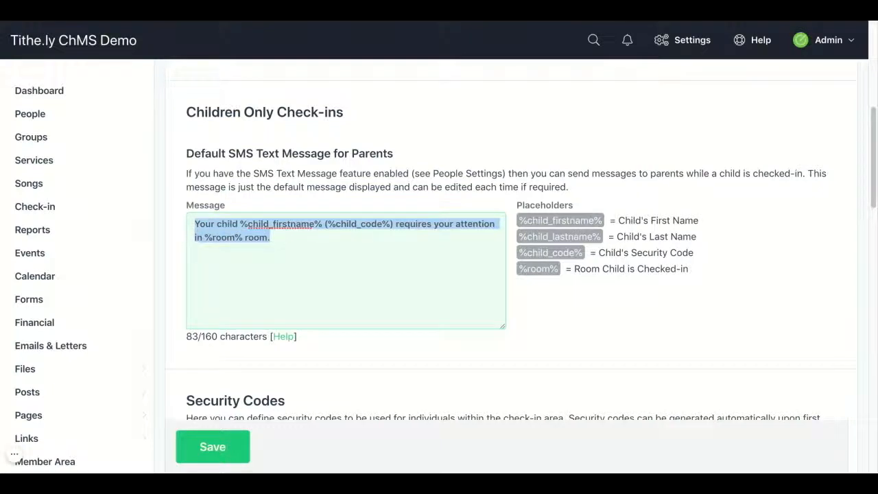
{"action": "left_click", "coordinate": [283, 234]}
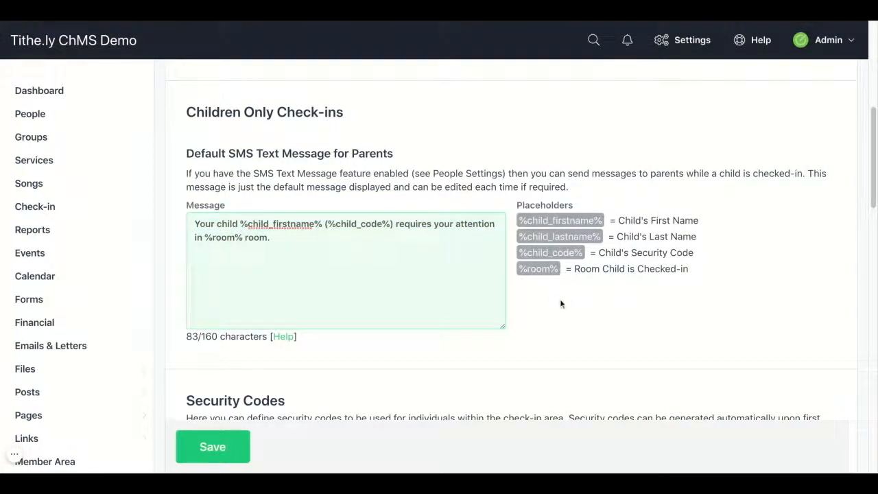
- Allow family members to use the same security code
{"action": "scroll", "coordinate": [561, 304], "scroll_direction": "down", "scroll_amount": 1}
{"action": "scroll", "coordinate": [561, 304], "scroll_direction": "down", "scroll_amount": 5}
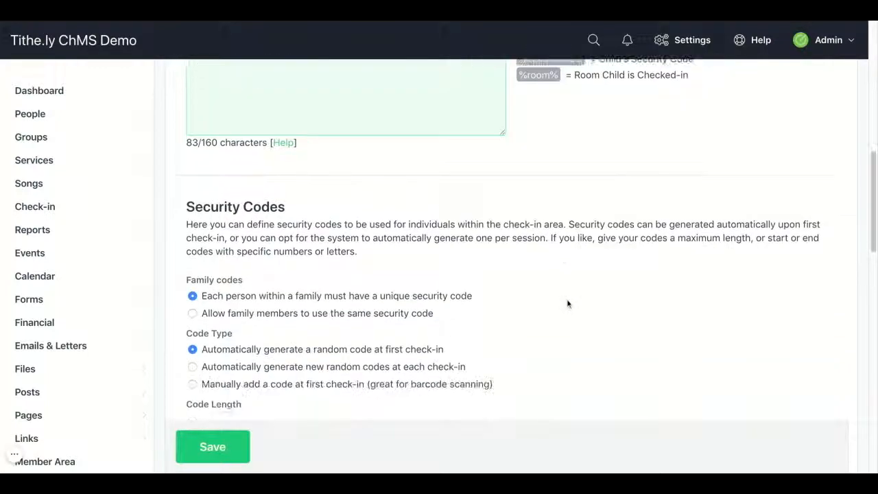
{"action": "scroll", "coordinate": [570, 304], "scroll_direction": "down", "scroll_amount": 1}
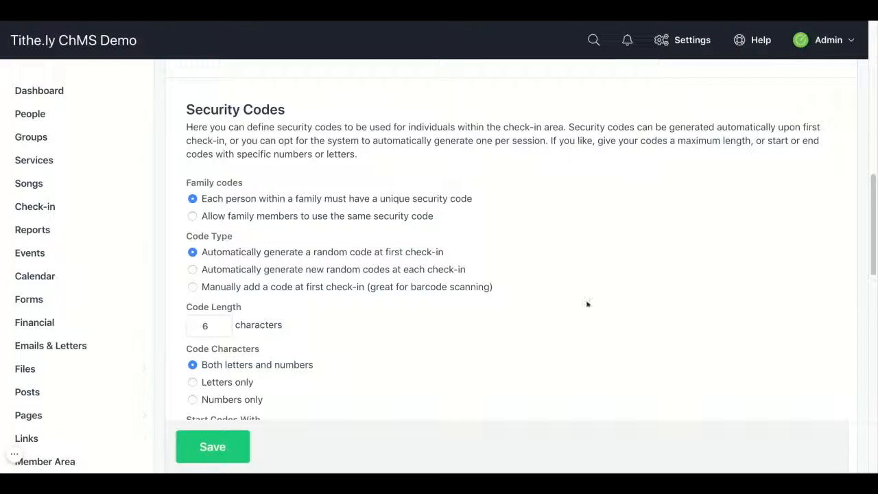
{"action": "left_click", "coordinate": [192, 217]}
- Try the code types for new random codes at each check-in and manual codes, and return to random codes at first check-in
{"action": "scroll", "coordinate": [252, 225], "scroll_direction": "down", "scroll_amount": 1}
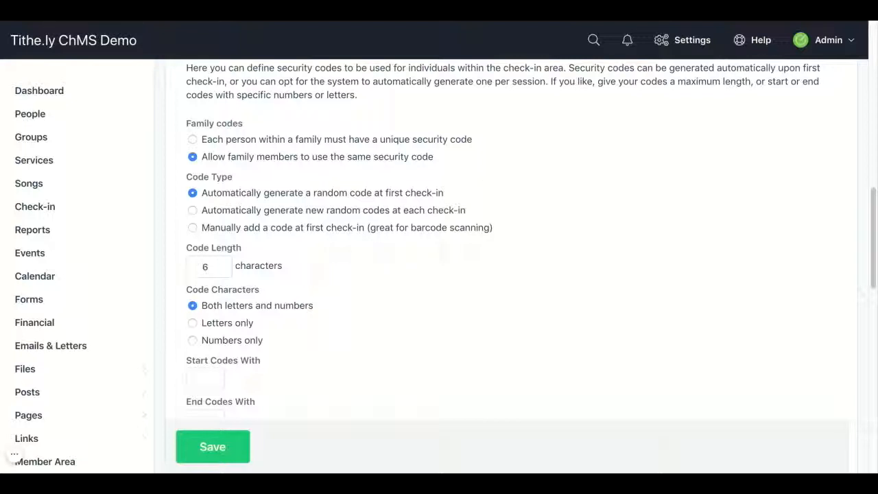
{"action": "left_click", "coordinate": [193, 210]}
{"action": "left_click", "coordinate": [192, 229]}
{"action": "left_click", "coordinate": [193, 193]}
- Try a shorter security code length and return it to 6 characters
{"action": "scroll", "coordinate": [188, 226], "scroll_direction": "down", "scroll_amount": 1}
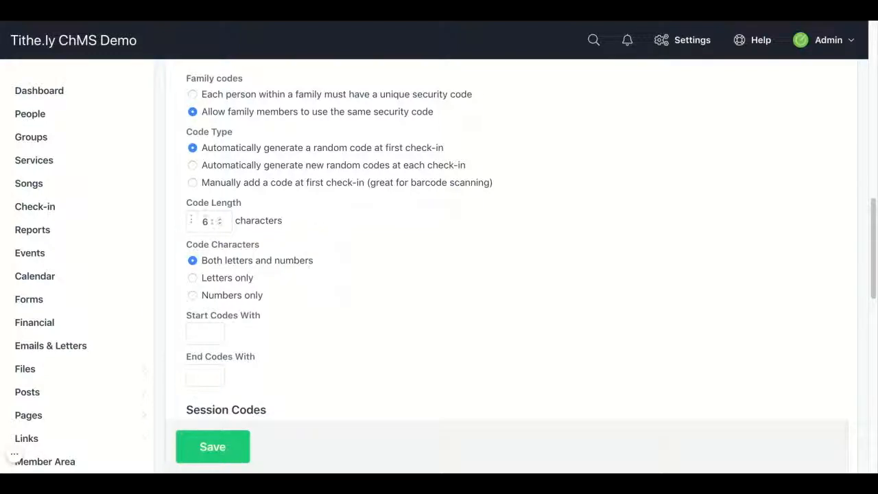
{"action": "left_click", "coordinate": [220, 225]}
{"action": "left_click", "coordinate": [220, 225]}
{"action": "left_click", "coordinate": [220, 219]}
{"action": "left_click", "coordinate": [220, 218]}
{"action": "left_click", "coordinate": [159, 223]}
- Make the security codes start with COC
{"action": "scroll", "coordinate": [163, 226], "scroll_direction": "down", "scroll_amount": 1}
{"action": "scroll", "coordinate": [164, 226], "scroll_direction": "down", "scroll_amount": 1}
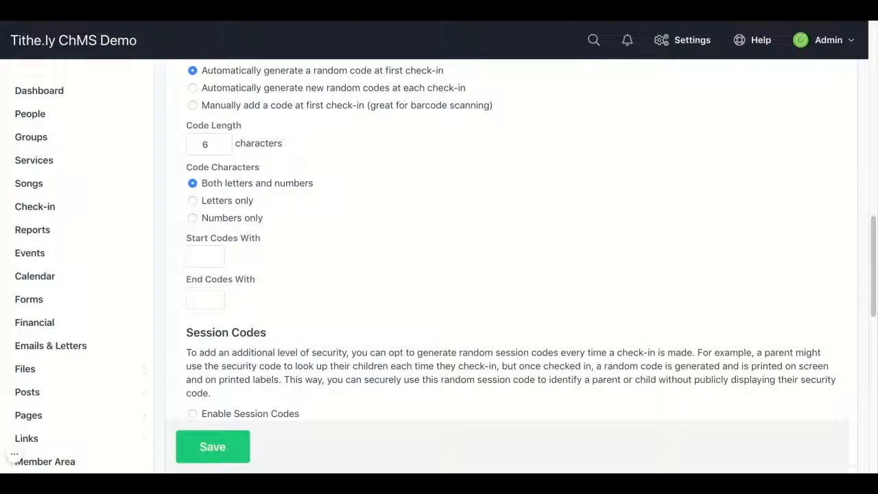
{"action": "left_click", "coordinate": [196, 253]}
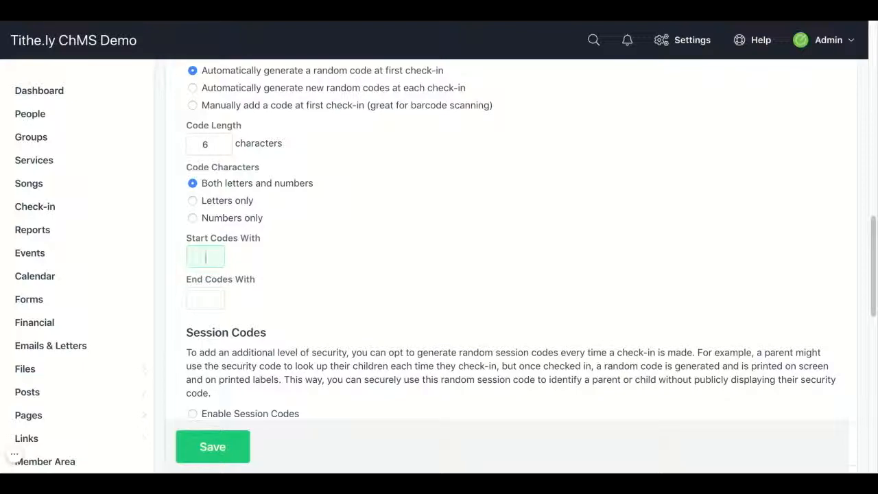
{"action": "type", "text": "COC"}
- Try enabling session codes to look at their length and character options, and disable session codes again
{"action": "scroll", "coordinate": [510, 239], "scroll_direction": "down", "scroll_amount": 5}
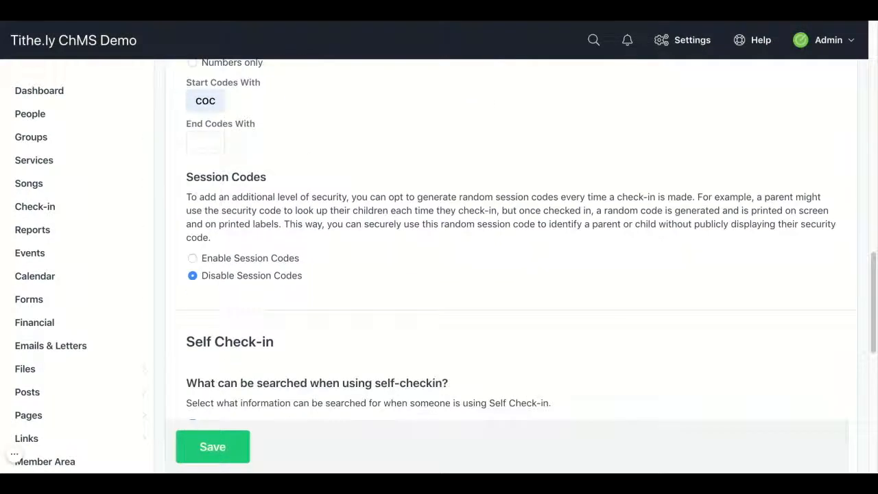
{"action": "scroll", "coordinate": [510, 251], "scroll_direction": "down", "scroll_amount": 1}
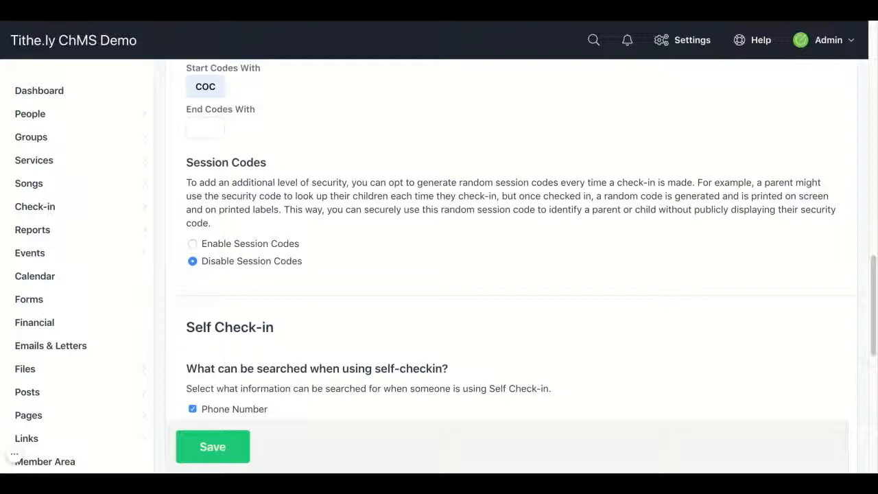
{"action": "left_click", "coordinate": [192, 245]}
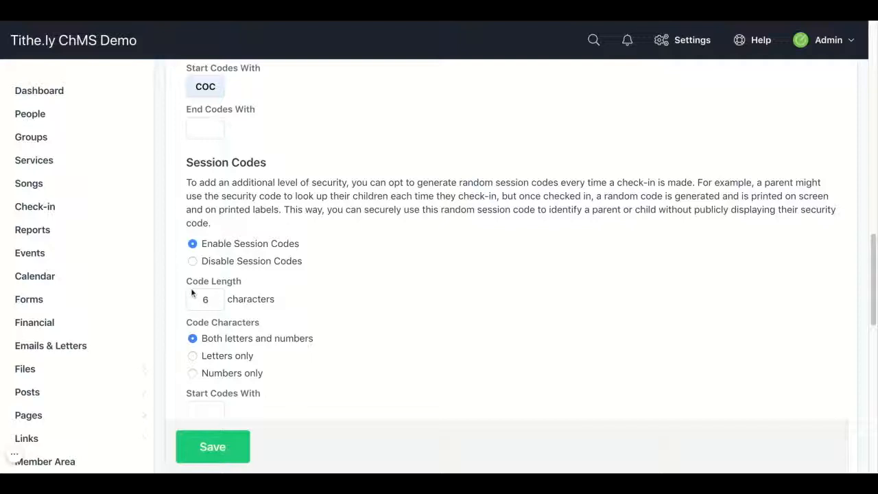
{"action": "scroll", "coordinate": [182, 286], "scroll_direction": "down", "scroll_amount": 3}
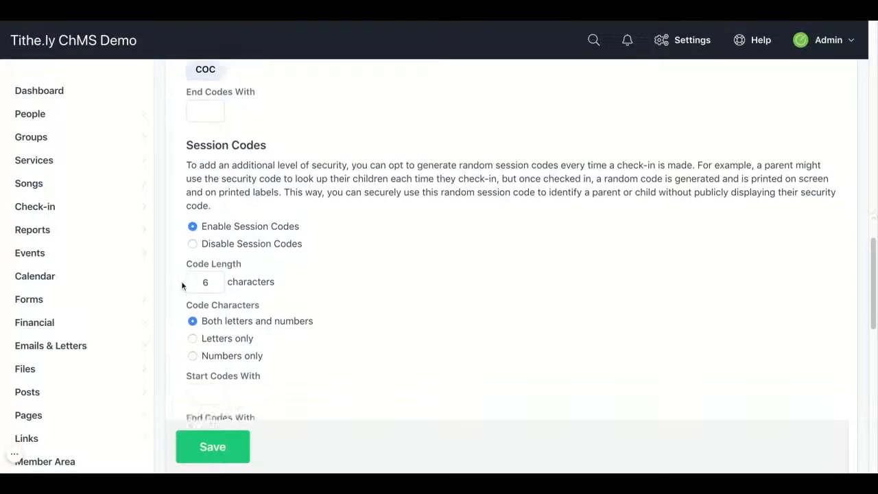
{"action": "scroll", "coordinate": [181, 285], "scroll_direction": "up", "scroll_amount": 2}
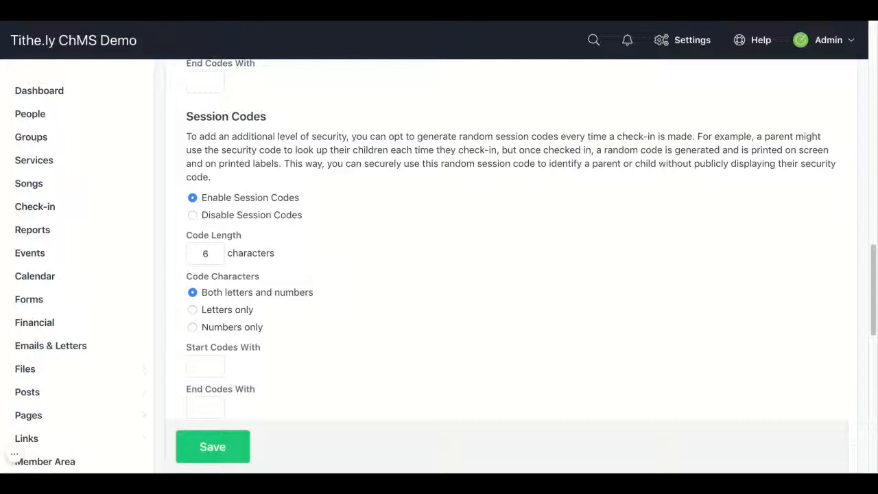
{"action": "left_click", "coordinate": [192, 215]}
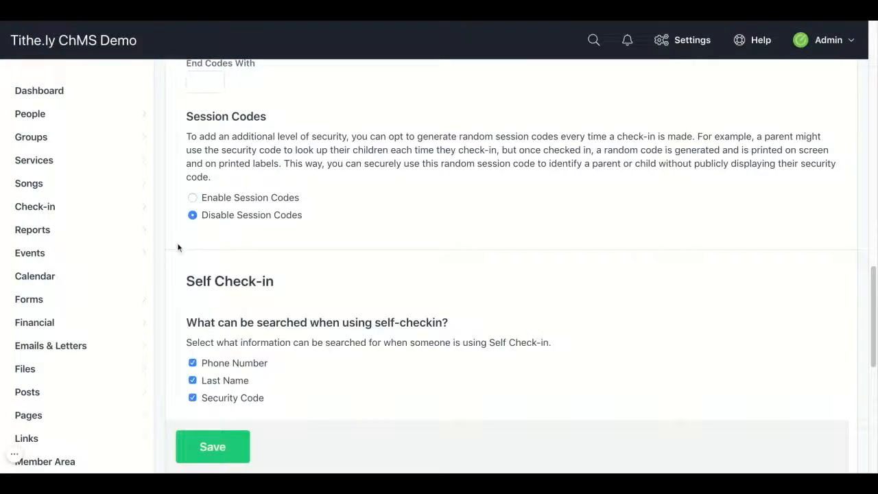
- Try different combinations of the Phone Number, Last Name and Security Code search options for Self Check-in
{"action": "scroll", "coordinate": [178, 247], "scroll_direction": "down", "scroll_amount": 1}
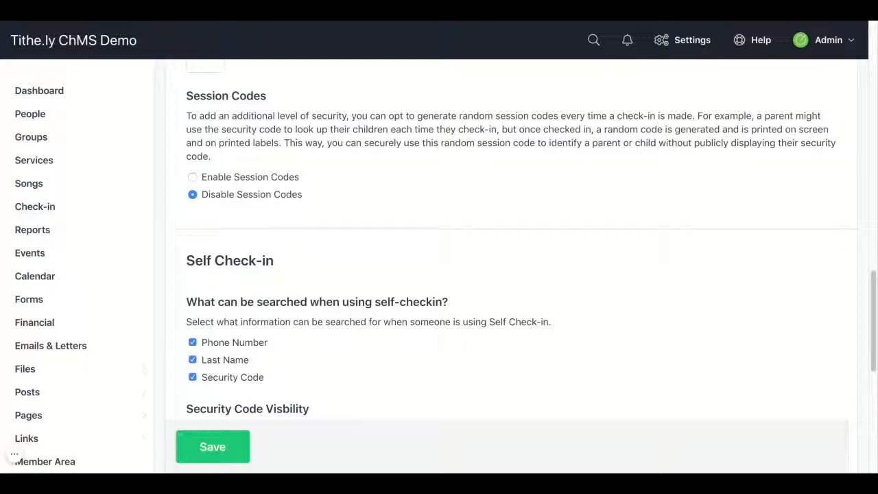
{"action": "scroll", "coordinate": [517, 269], "scroll_direction": "down", "scroll_amount": 2}
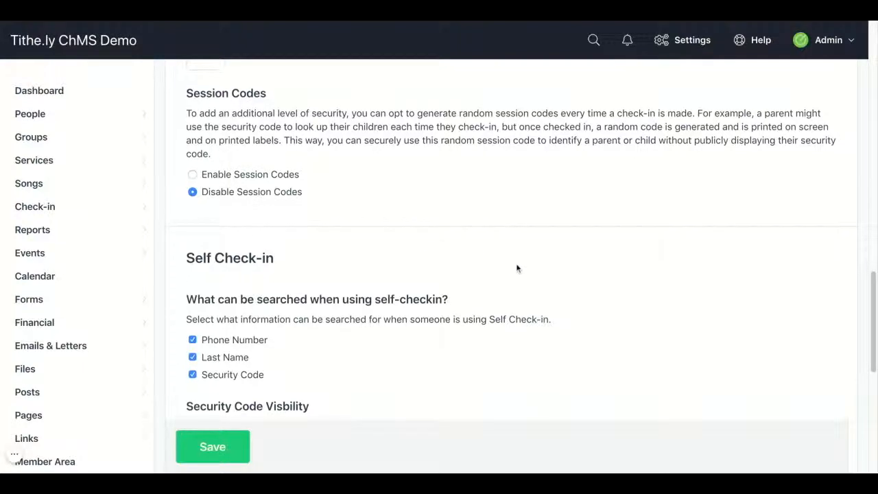
{"action": "scroll", "coordinate": [517, 268], "scroll_direction": "down", "scroll_amount": 3}
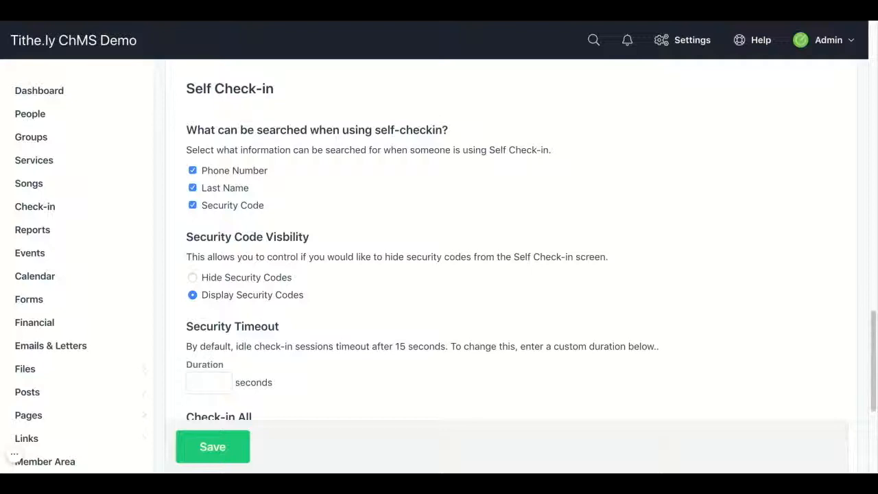
{"action": "left_click", "coordinate": [191, 203]}
{"action": "left_click", "coordinate": [192, 187]}
{"action": "left_click", "coordinate": [192, 205]}
{"action": "left_click", "coordinate": [192, 170]}
{"action": "left_click", "coordinate": [192, 188]}
{"action": "left_click", "coordinate": [192, 189]}
- Set the Self Check-in security timeout to 20 seconds and save the check-in settings
{"action": "scroll", "coordinate": [522, 240], "scroll_direction": "down", "scroll_amount": 3}
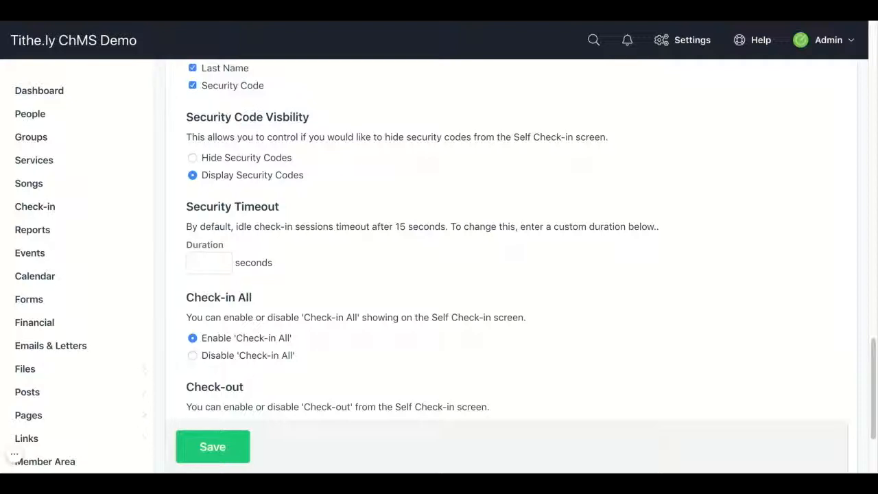
{"action": "scroll", "coordinate": [511, 253], "scroll_direction": "down", "scroll_amount": 2}
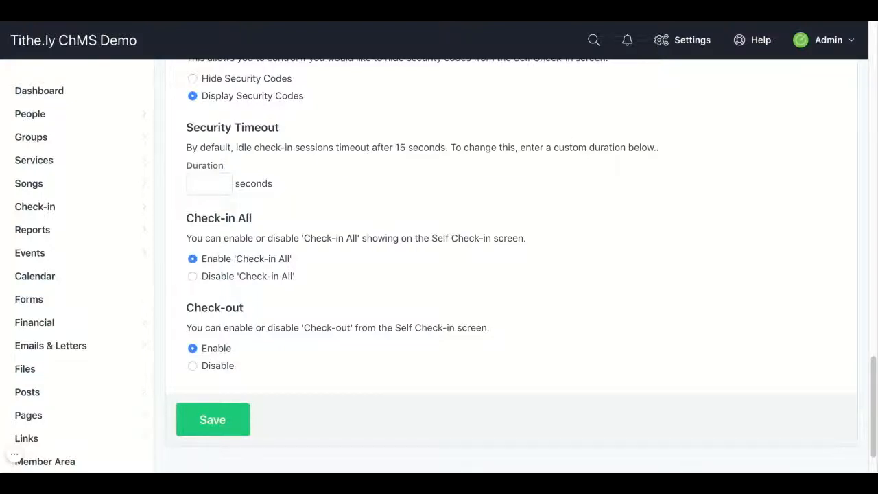
{"action": "left_click", "coordinate": [193, 184]}
{"action": "type", "text": "20"}
{"action": "left_click", "coordinate": [335, 188]}
{"action": "scroll", "coordinate": [335, 188], "scroll_direction": "down", "scroll_amount": 2}
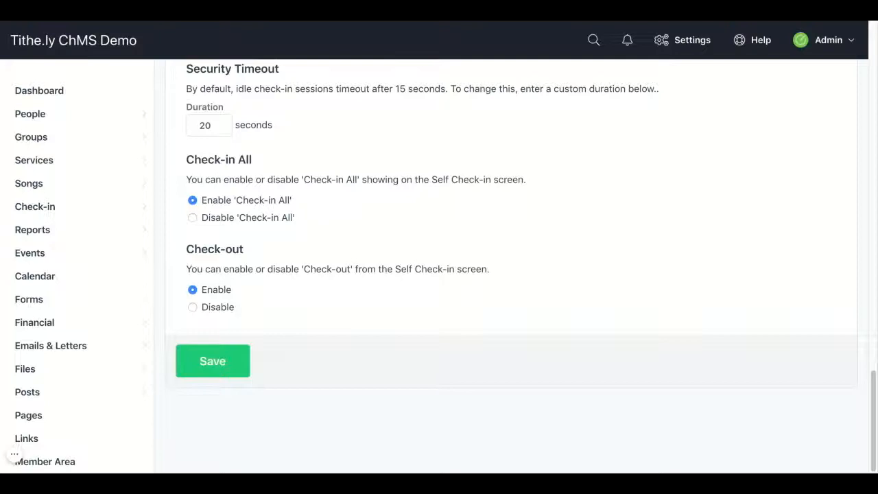
{"action": "left_click", "coordinate": [227, 362]}
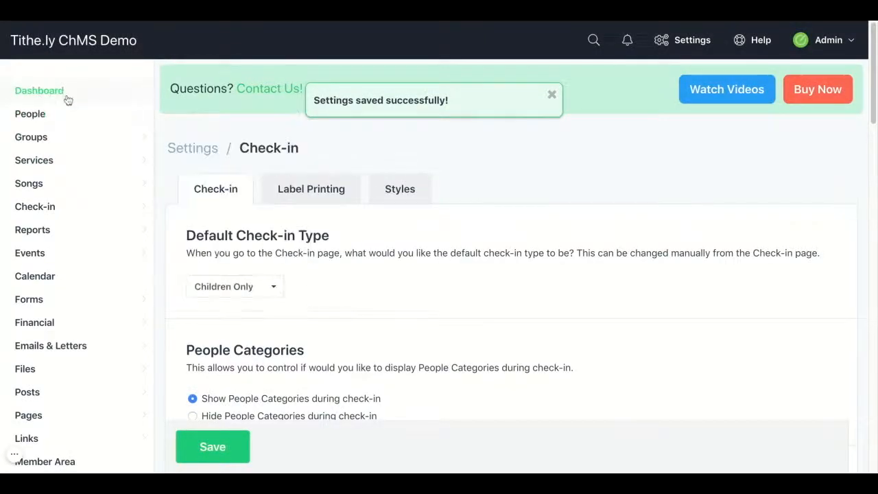
- Open the check-in page for the Sunday Morning service at Central Campus on March 24, 2019, 10:00 AM
{"action": "left_click", "coordinate": [63, 96]}
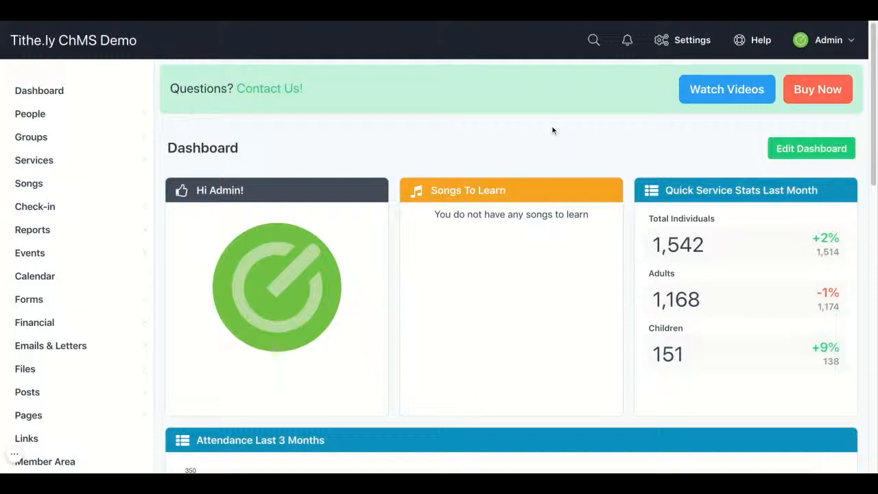
{"action": "mouse_move", "coordinate": [139, 132]}
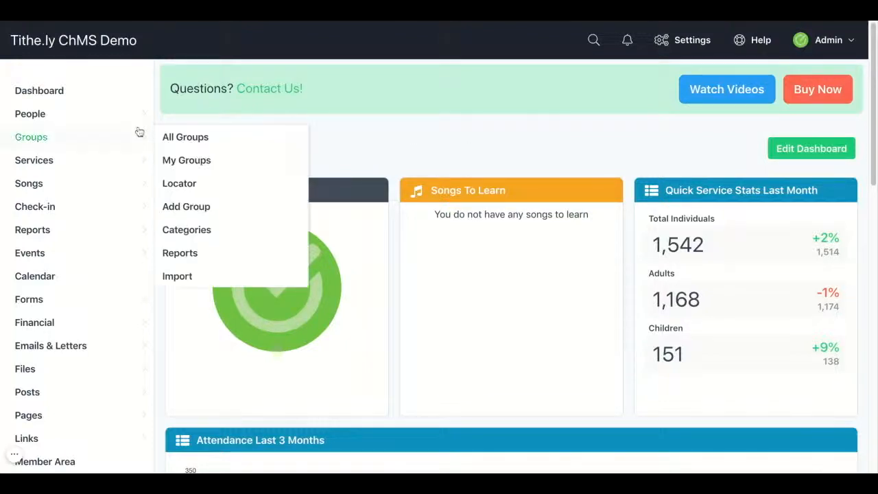
{"action": "mouse_move", "coordinate": [86, 206]}
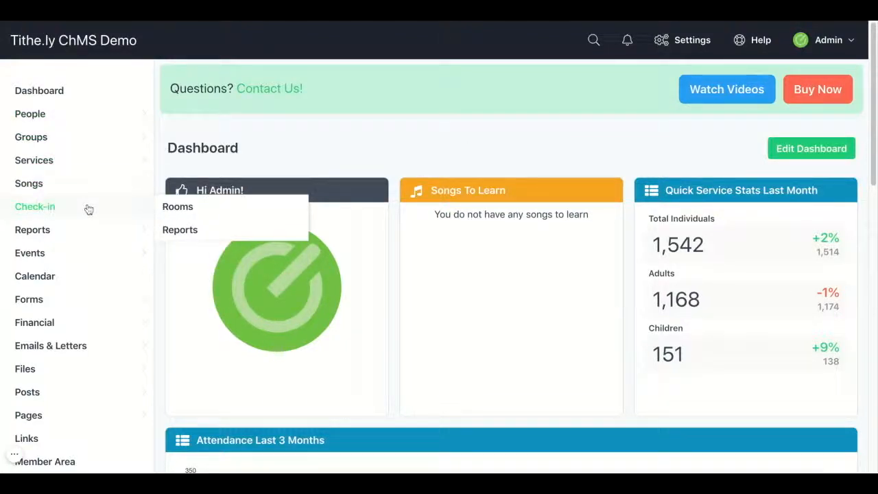
{"action": "left_click", "coordinate": [89, 208]}
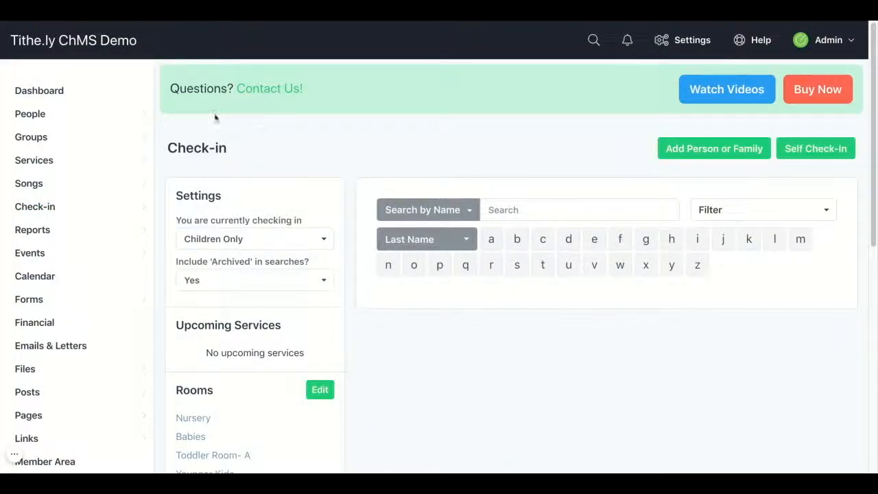
{"action": "left_click", "coordinate": [74, 166]}
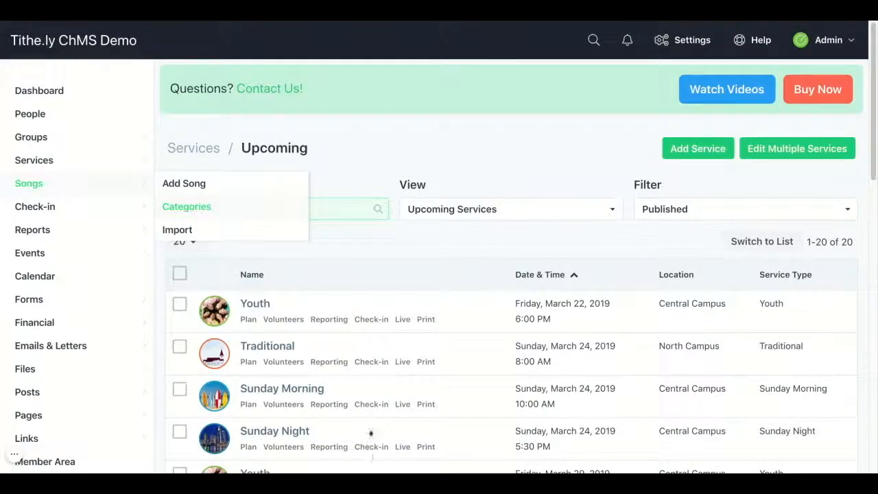
{"action": "left_click", "coordinate": [370, 406]}
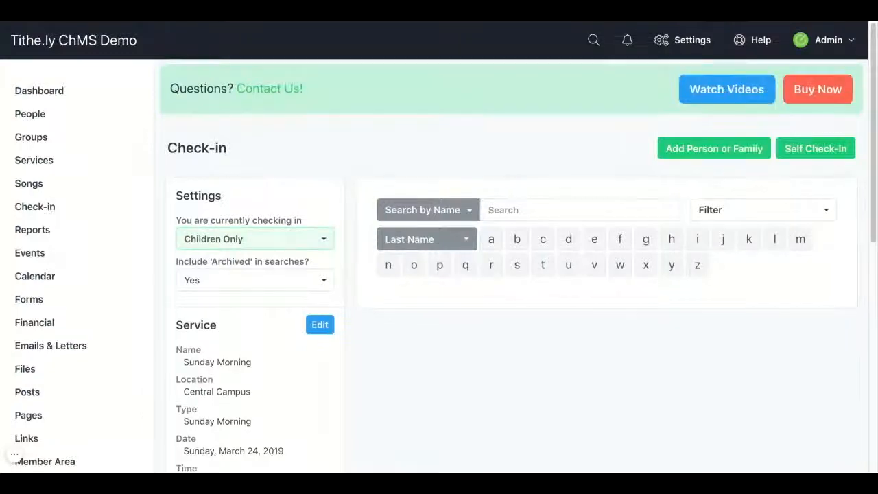
{"action": "scroll", "coordinate": [511, 260], "scroll_direction": "down", "scroll_amount": 1}
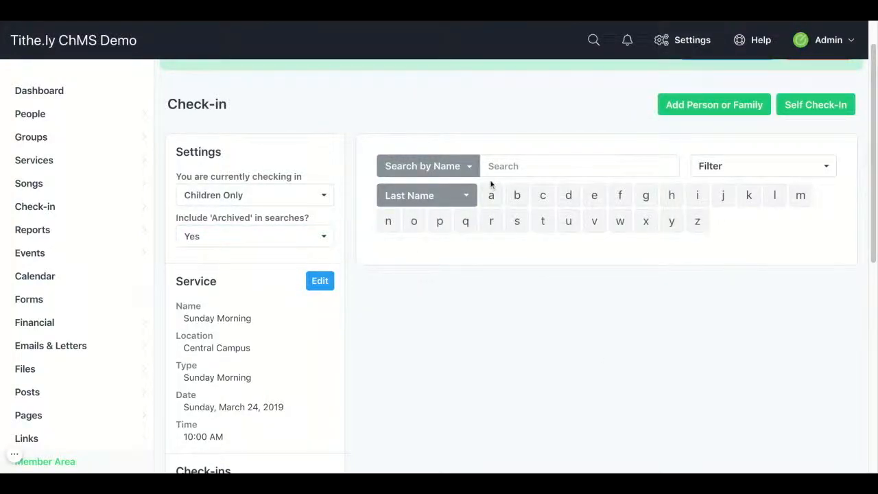
- Search for the family's children by last name and open the family's check-in page
{"action": "left_click", "coordinate": [472, 172]}
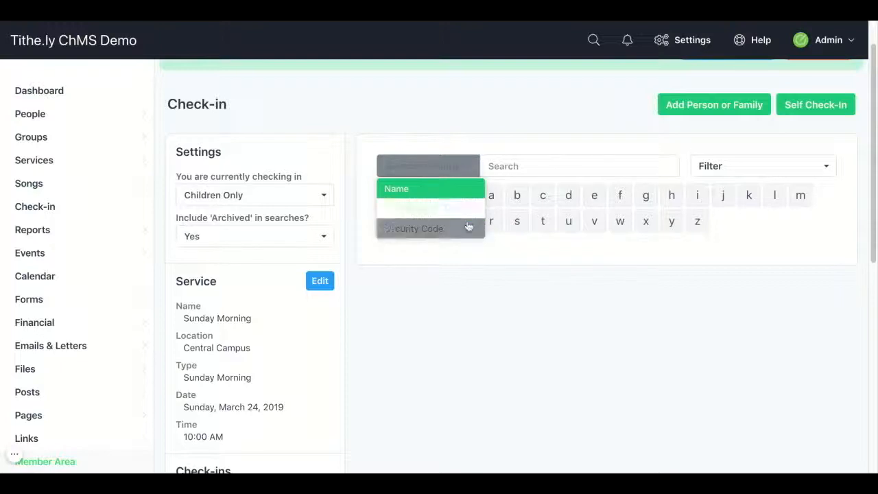
{"action": "left_click", "coordinate": [471, 195]}
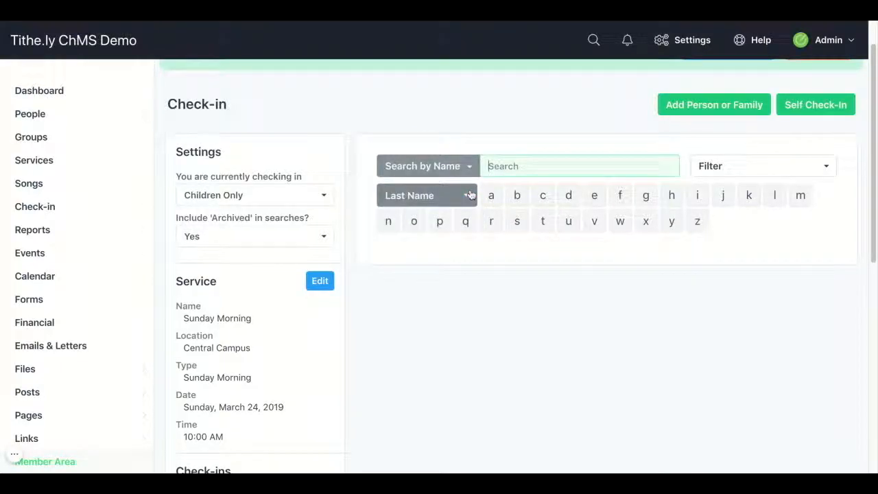
{"action": "left_click", "coordinate": [464, 197]}
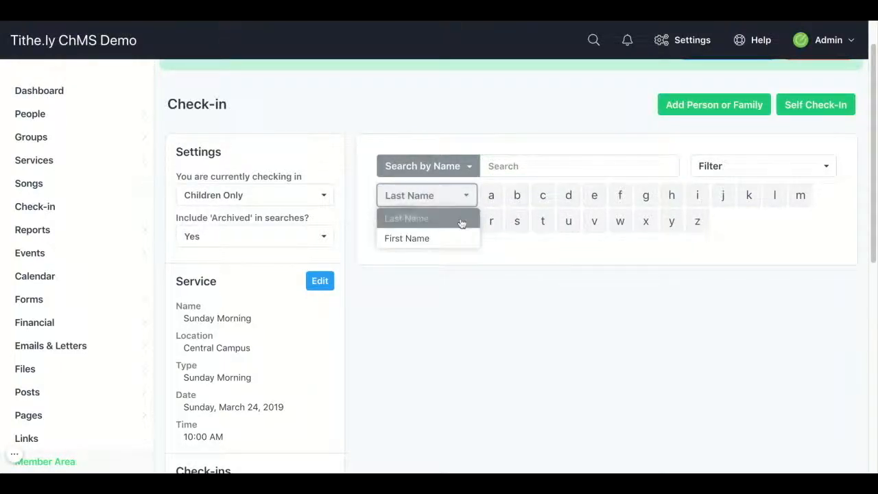
{"action": "left_click", "coordinate": [462, 221]}
{"action": "left_click", "coordinate": [516, 197]}
{"action": "left_click", "coordinate": [518, 166]}
{"action": "type", "text": "Becker"}
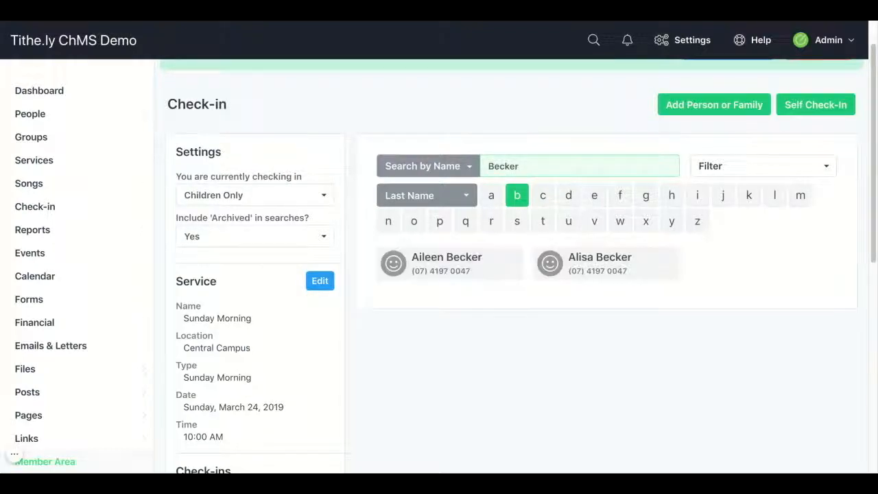
{"action": "left_click", "coordinate": [494, 262]}
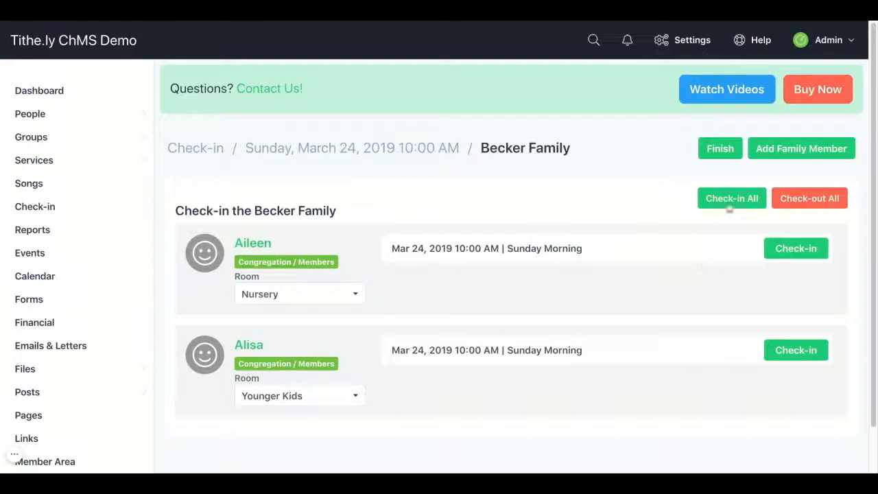
- Check both children in to the March 24 Sunday Morning service and finish the family's check-in
{"action": "left_click", "coordinate": [780, 257]}
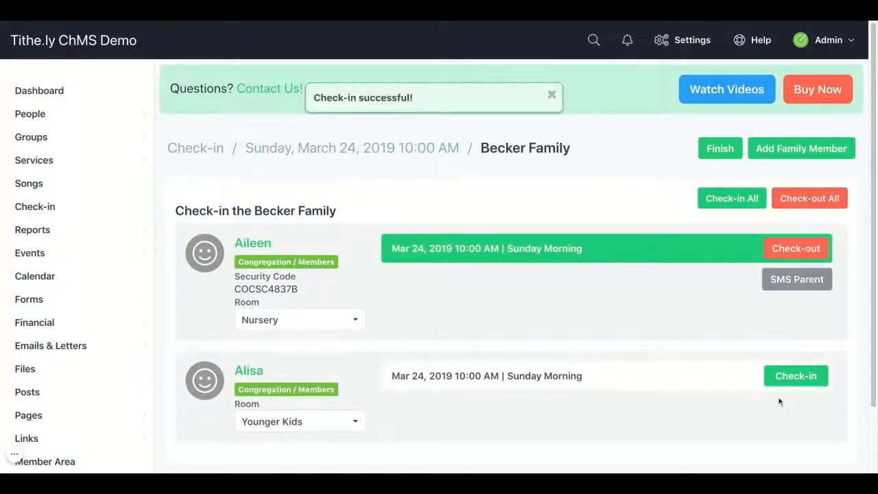
{"action": "left_click", "coordinate": [787, 377]}
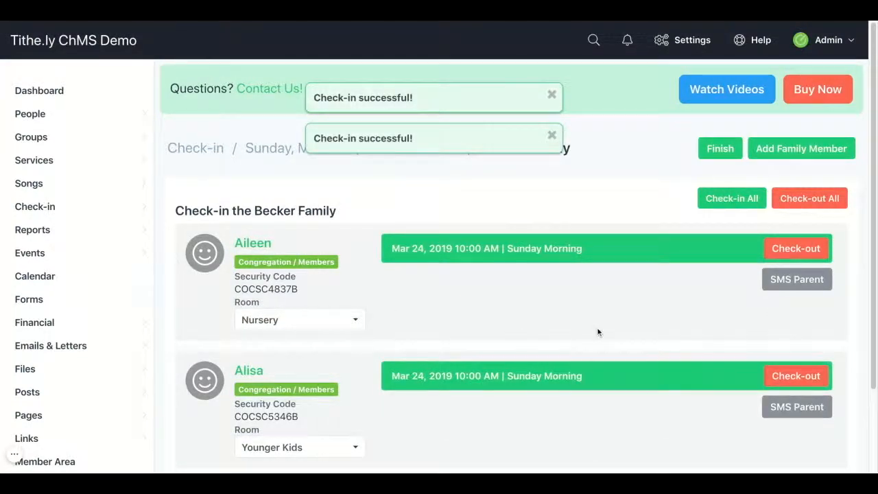
{"action": "scroll", "coordinate": [596, 330], "scroll_direction": "down", "scroll_amount": 1}
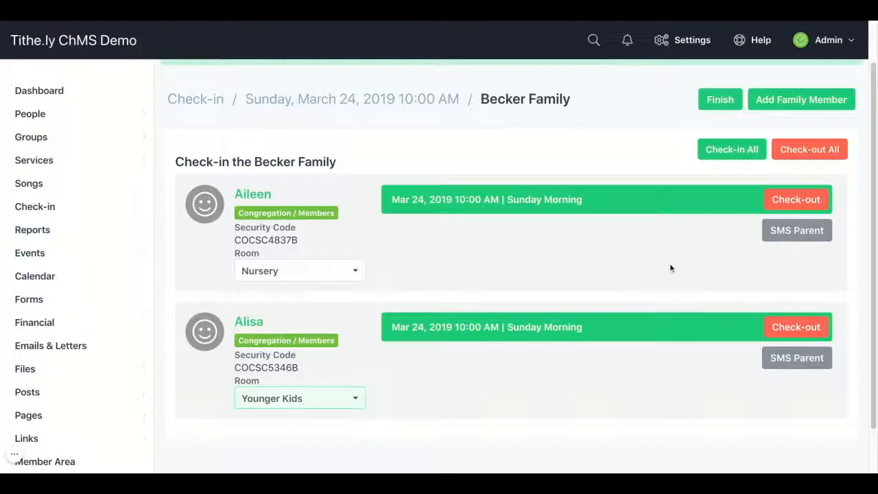
{"action": "scroll", "coordinate": [693, 266], "scroll_direction": "up", "scroll_amount": 1}
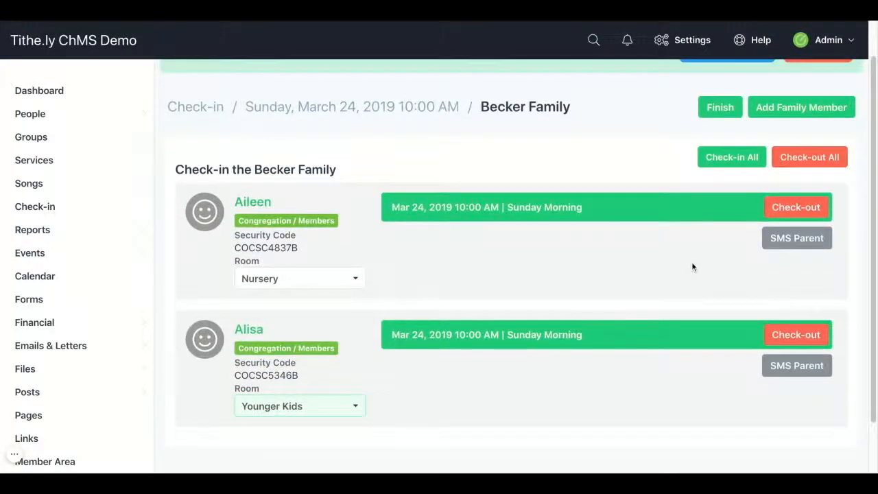
{"action": "left_click", "coordinate": [706, 110]}
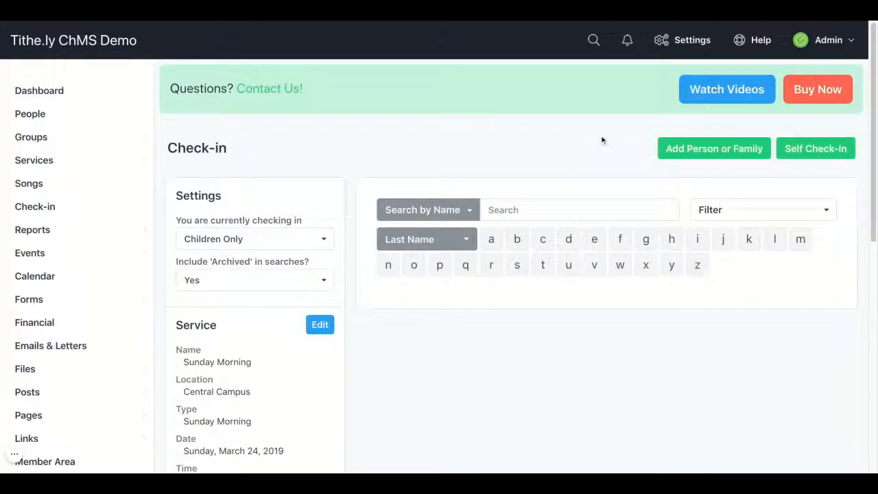
- Search for the family by last name again and look at the available check-in search types
{"action": "left_click", "coordinate": [575, 213]}
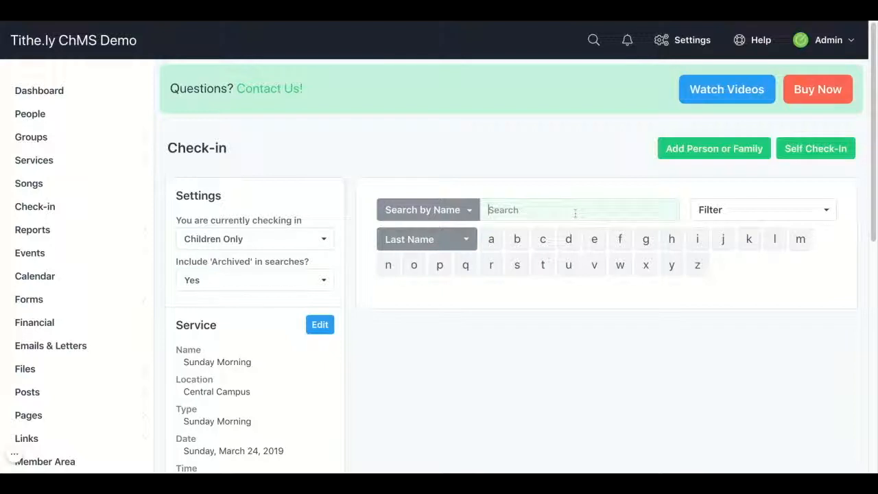
{"action": "type", "text": "Becker"}
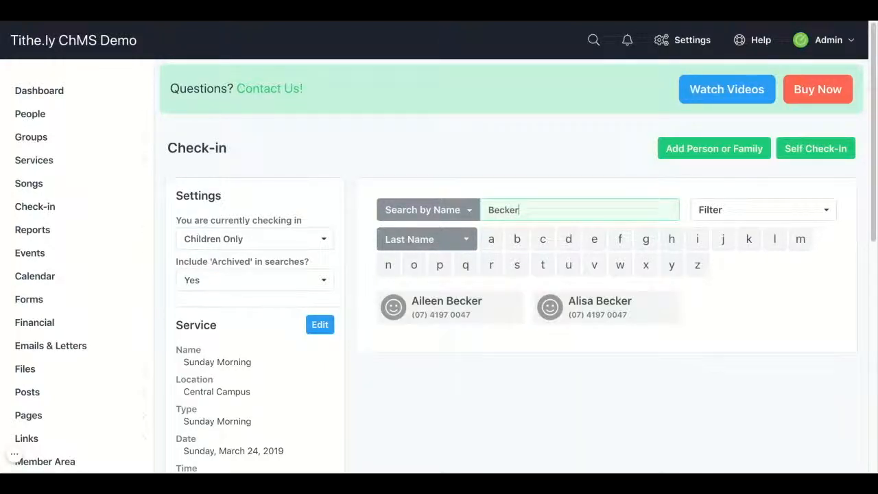
{"action": "left_click", "coordinate": [475, 214]}
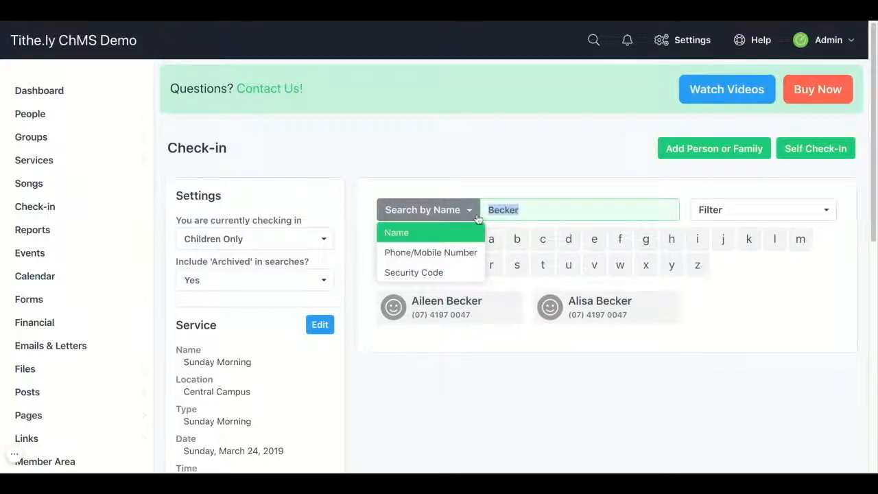
{"action": "left_click", "coordinate": [490, 142]}
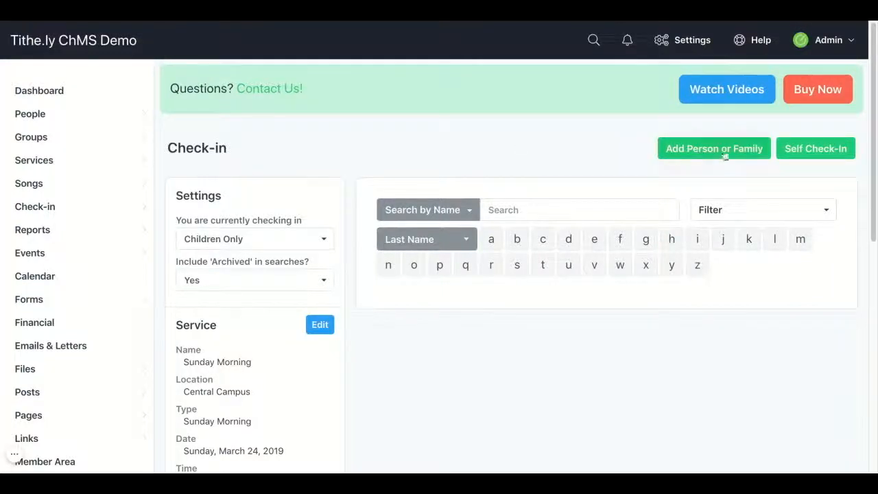
- Launch Self Check-in for the Sunday Morning service with the on-screen keyboard showing letters and numbers
{"action": "left_click", "coordinate": [793, 151]}
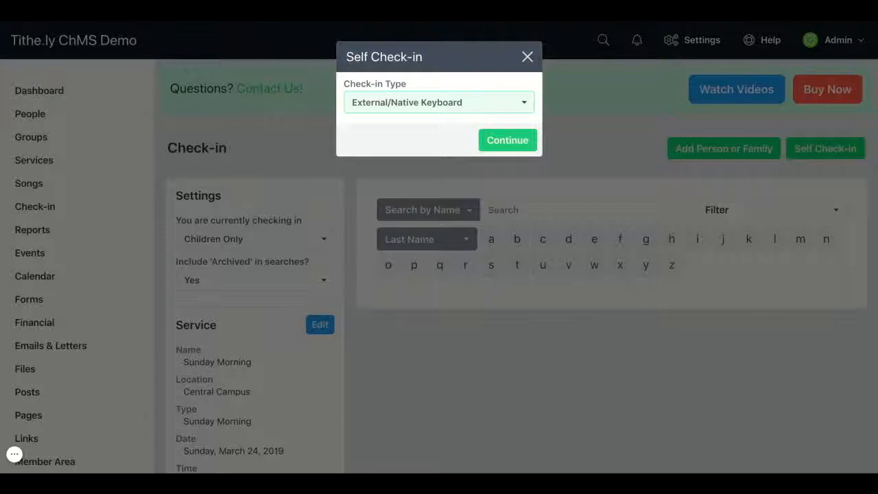
{"action": "left_click", "coordinate": [513, 116]}
{"action": "left_click", "coordinate": [507, 224]}
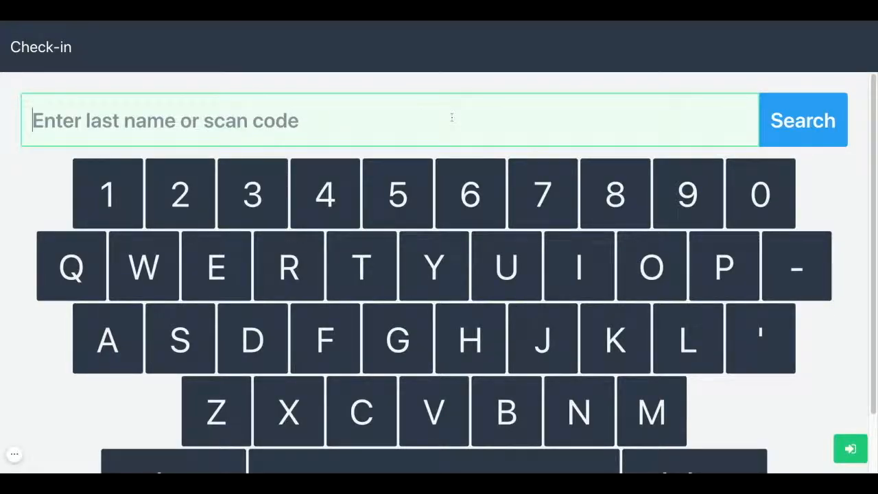
- Look up the family by last name in Self Check-in, view the children's check-ins and finish
{"action": "type", "text": "Becker"}
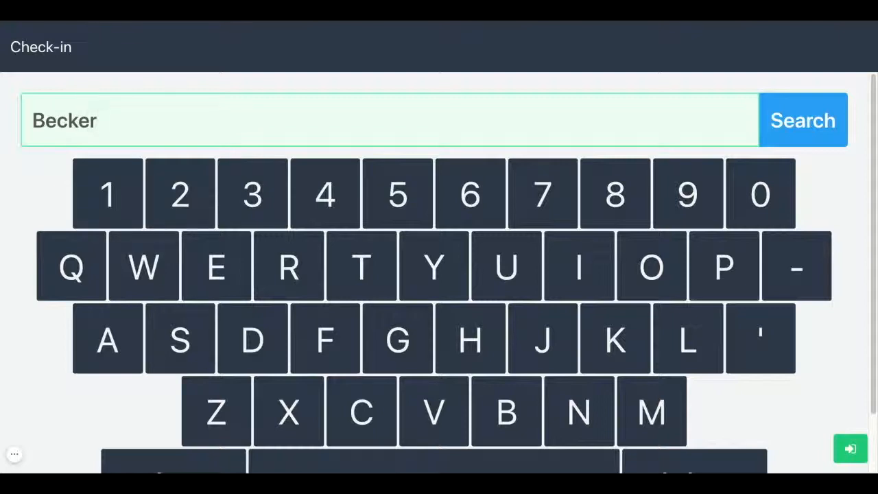
{"action": "left_click", "coordinate": [778, 130]}
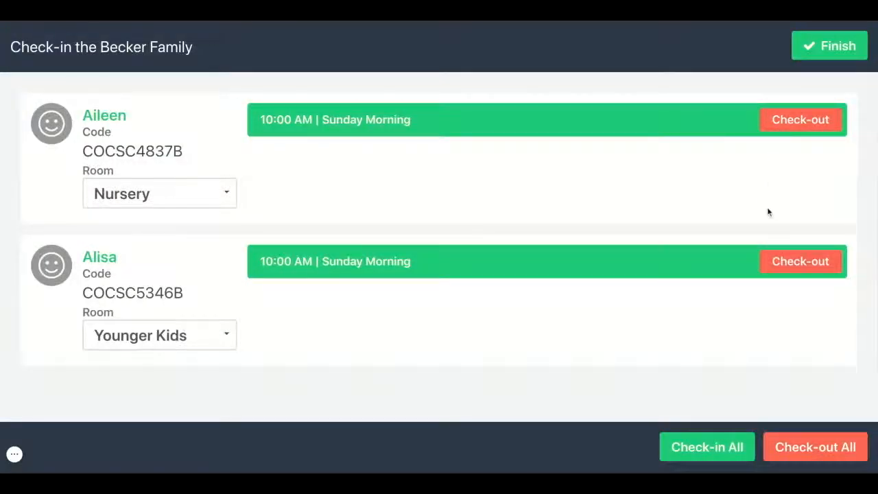
{"action": "left_click", "coordinate": [811, 53]}
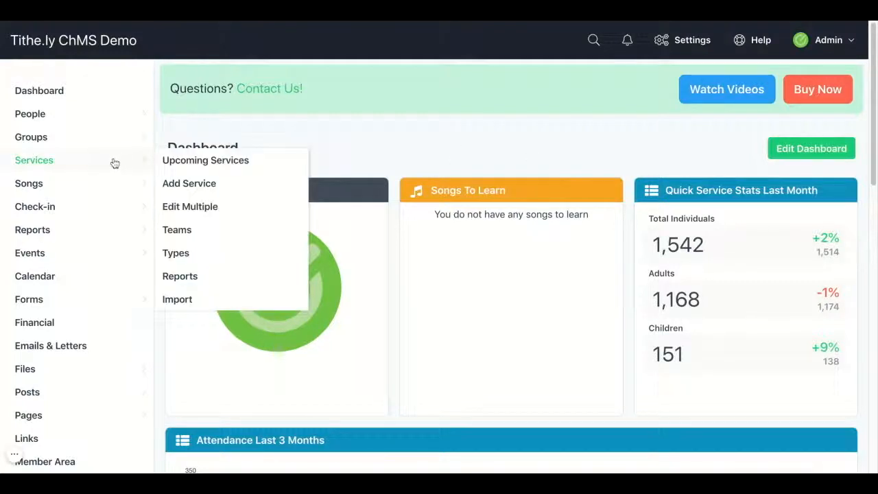
- View the Nursery room's check-ins and check the child out of the April 14, 2019 Sunday Morning service
{"action": "mouse_move", "coordinate": [106, 210]}
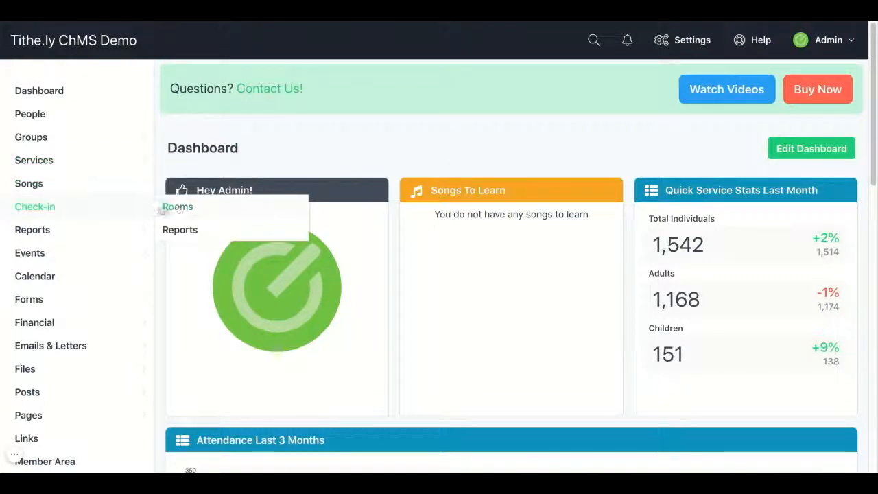
{"action": "left_click", "coordinate": [179, 208]}
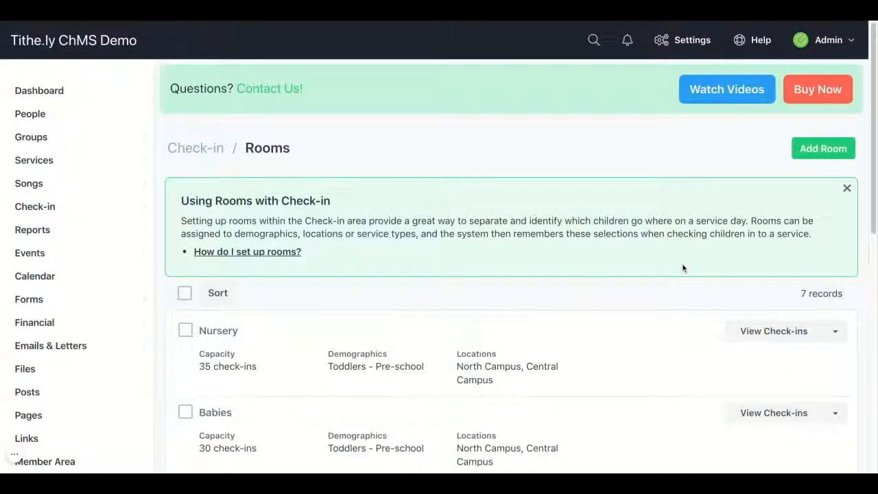
{"action": "left_click", "coordinate": [742, 330]}
{"action": "scroll", "coordinate": [702, 323], "scroll_direction": "down", "scroll_amount": 1}
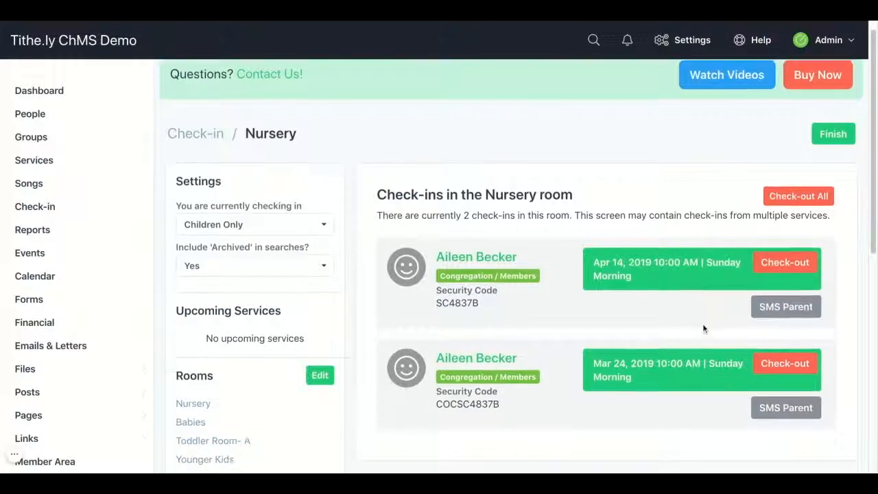
{"action": "scroll", "coordinate": [704, 328], "scroll_direction": "down", "scroll_amount": 1}
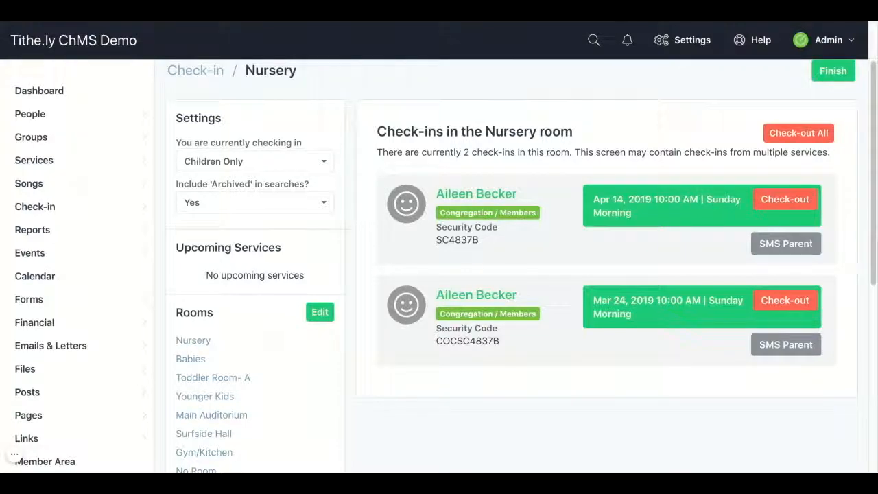
{"action": "left_click", "coordinate": [785, 305]}
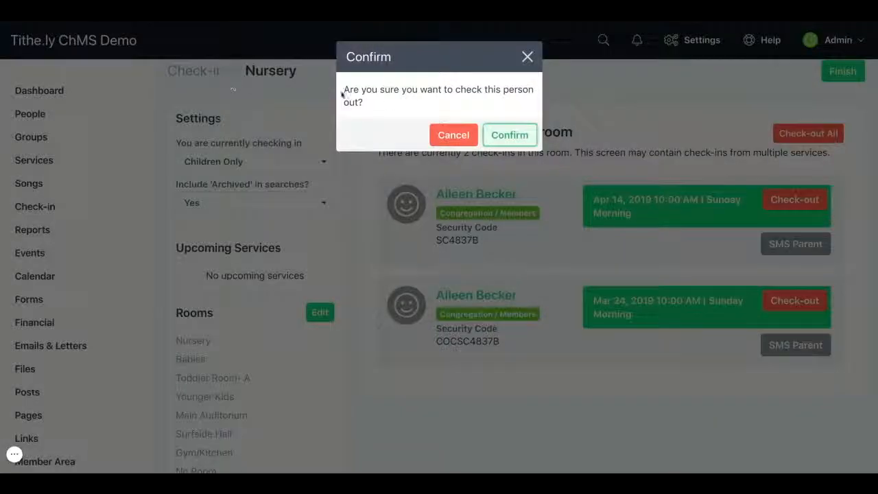
{"action": "left_click", "coordinate": [507, 135]}
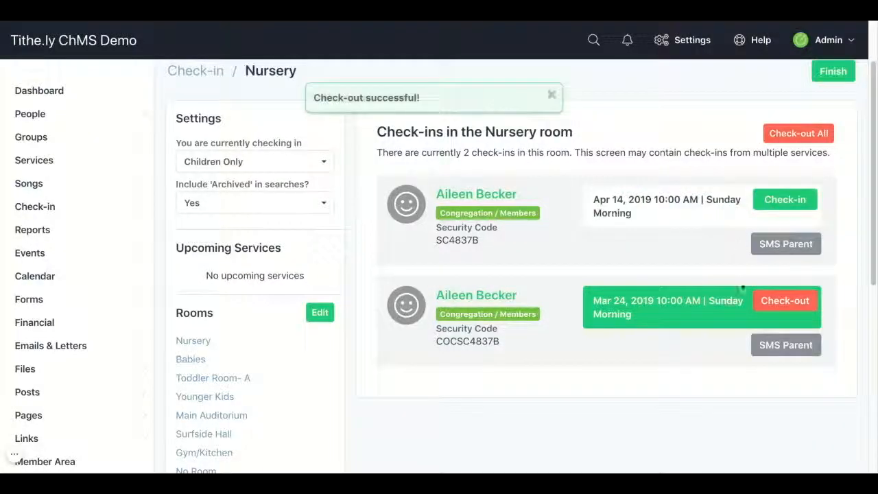
- Send both parents the prepared SMS for the March 24 check-in, saying their child requires attention in the Nursery room
{"action": "left_click", "coordinate": [764, 351]}
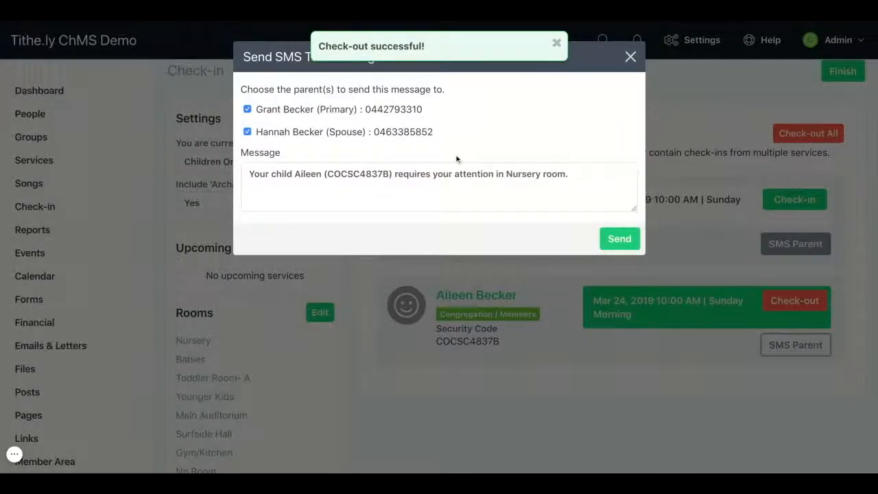
{"action": "left_click", "coordinate": [450, 183]}
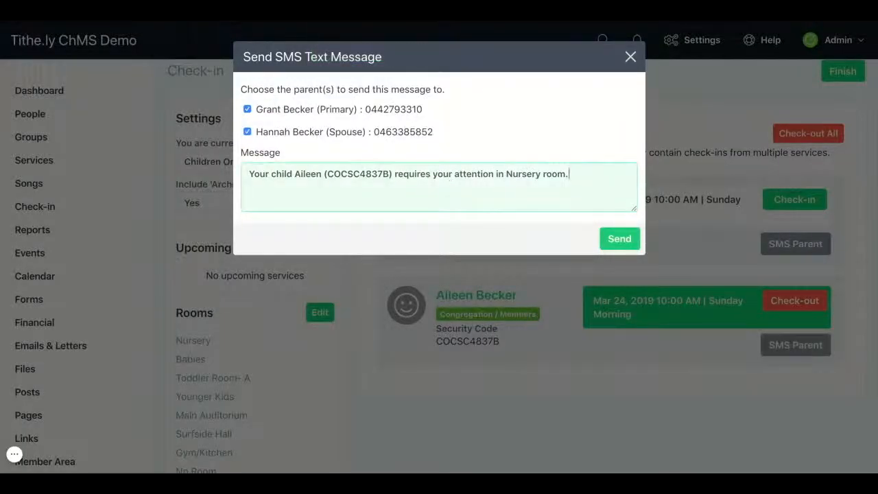
{"action": "left_click", "coordinate": [618, 241]}
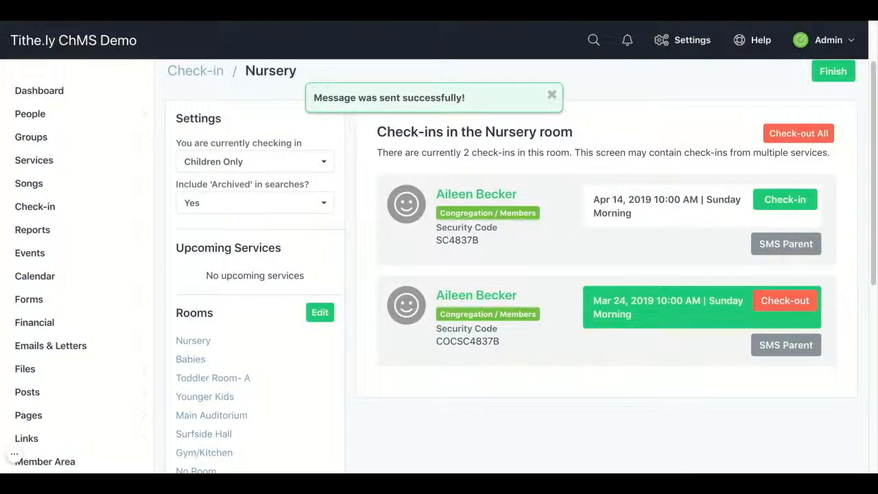
- Dismiss the sent-message notice and open the built-in reports for Check-in
{"action": "left_click", "coordinate": [551, 95]}
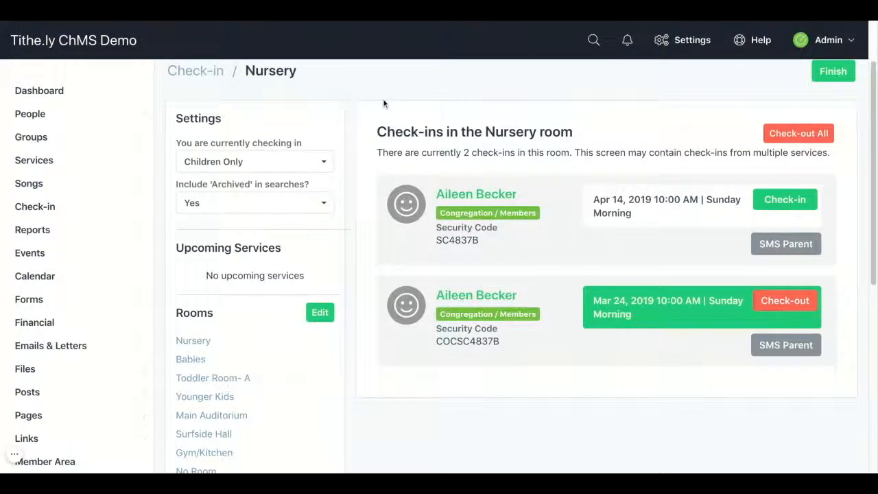
{"action": "mouse_move", "coordinate": [81, 208]}
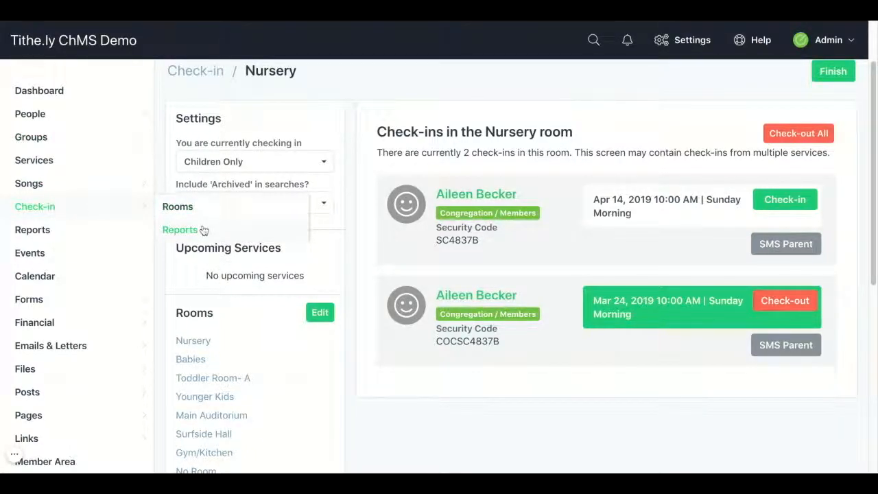
{"action": "left_click", "coordinate": [180, 230]}
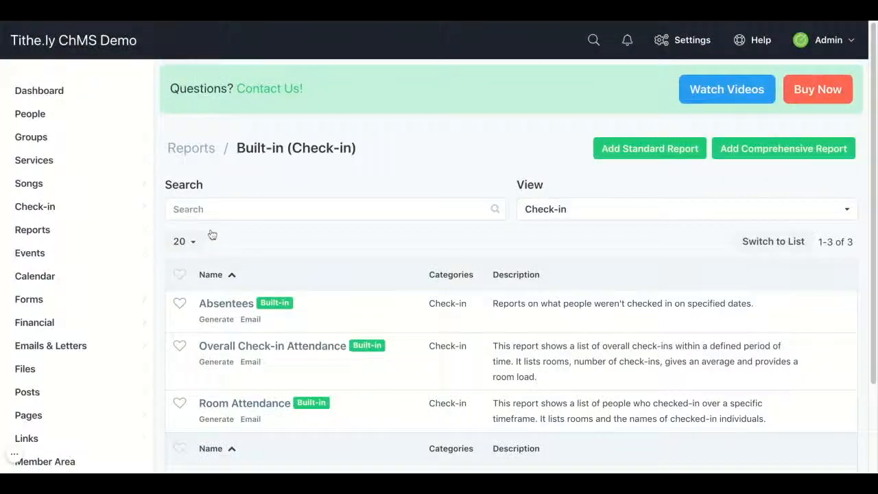
{"action": "scroll", "coordinate": [504, 246], "scroll_direction": "down", "scroll_amount": 3}
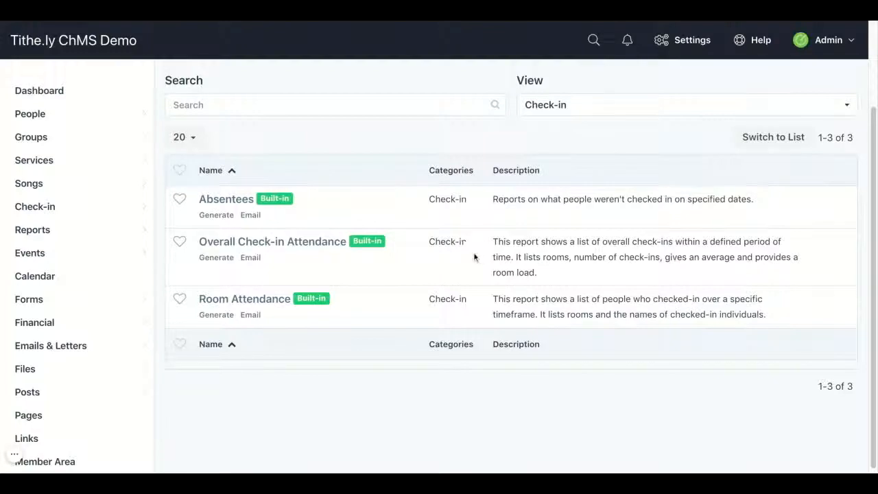
- Generate the built-in Room Attendance report with its default options for web output, then return to the reports
{"action": "left_click", "coordinate": [276, 302]}
{"action": "scroll", "coordinate": [569, 305], "scroll_direction": "down", "scroll_amount": 1}
{"action": "scroll", "coordinate": [575, 308], "scroll_direction": "down", "scroll_amount": 5}
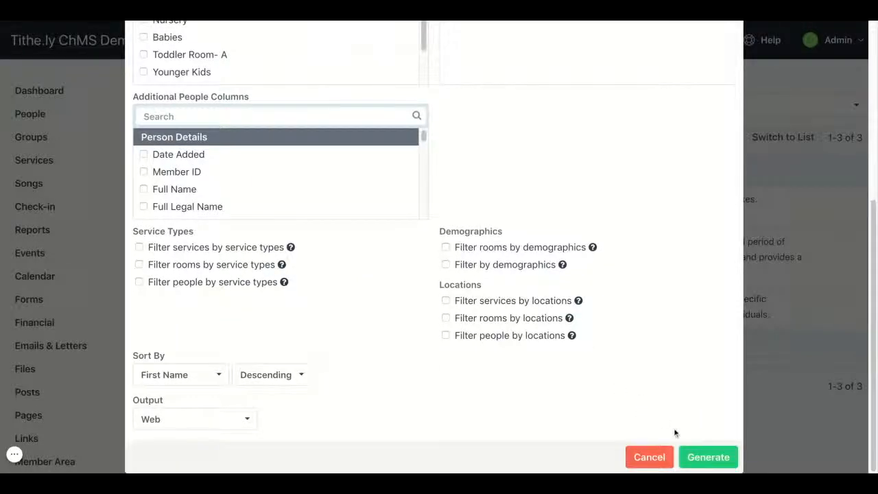
{"action": "left_click", "coordinate": [700, 460]}
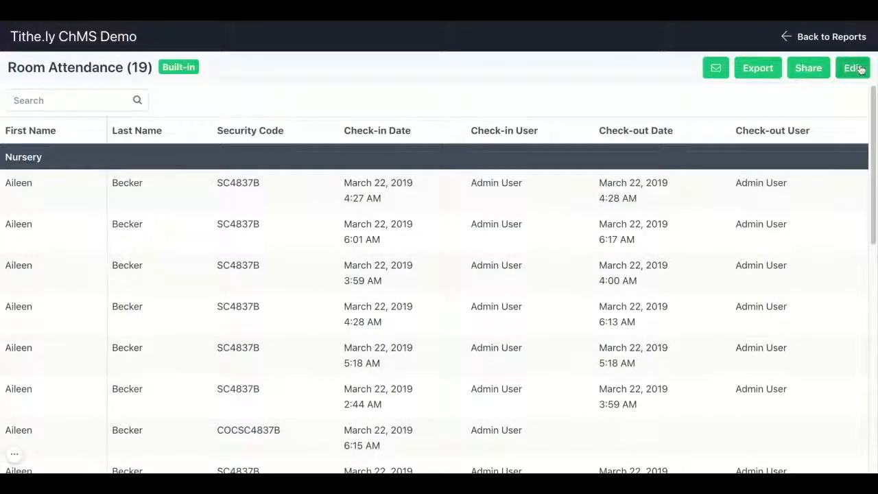
{"action": "left_click", "coordinate": [861, 42]}
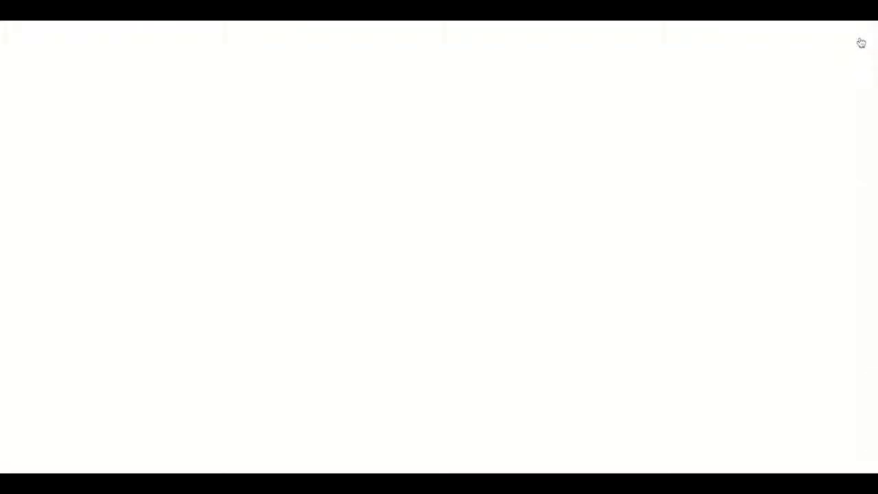
- Return to the Dashboard and log out of the Admin account
{"action": "left_click", "coordinate": [59, 97]}
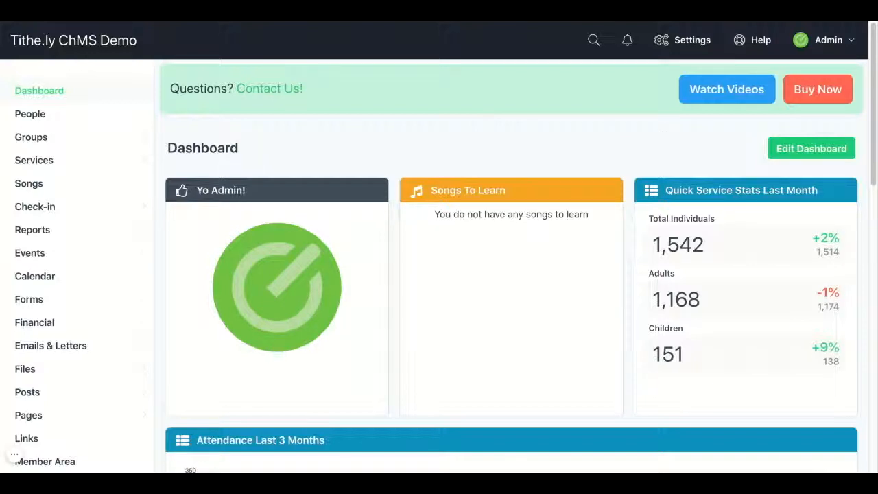
{"action": "left_click", "coordinate": [823, 40]}
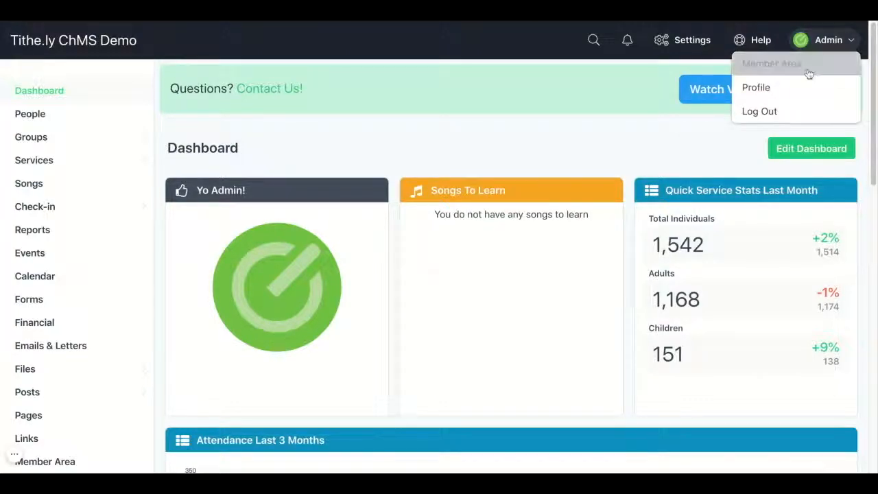
{"action": "left_click", "coordinate": [803, 112]}
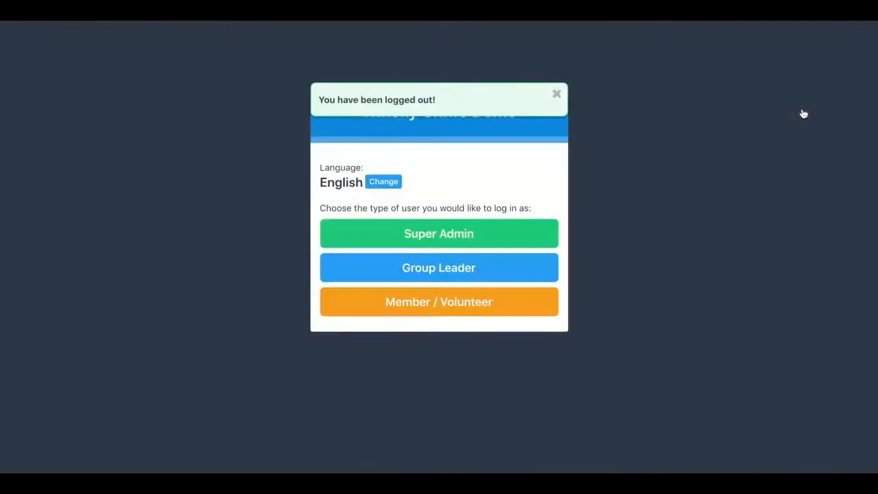